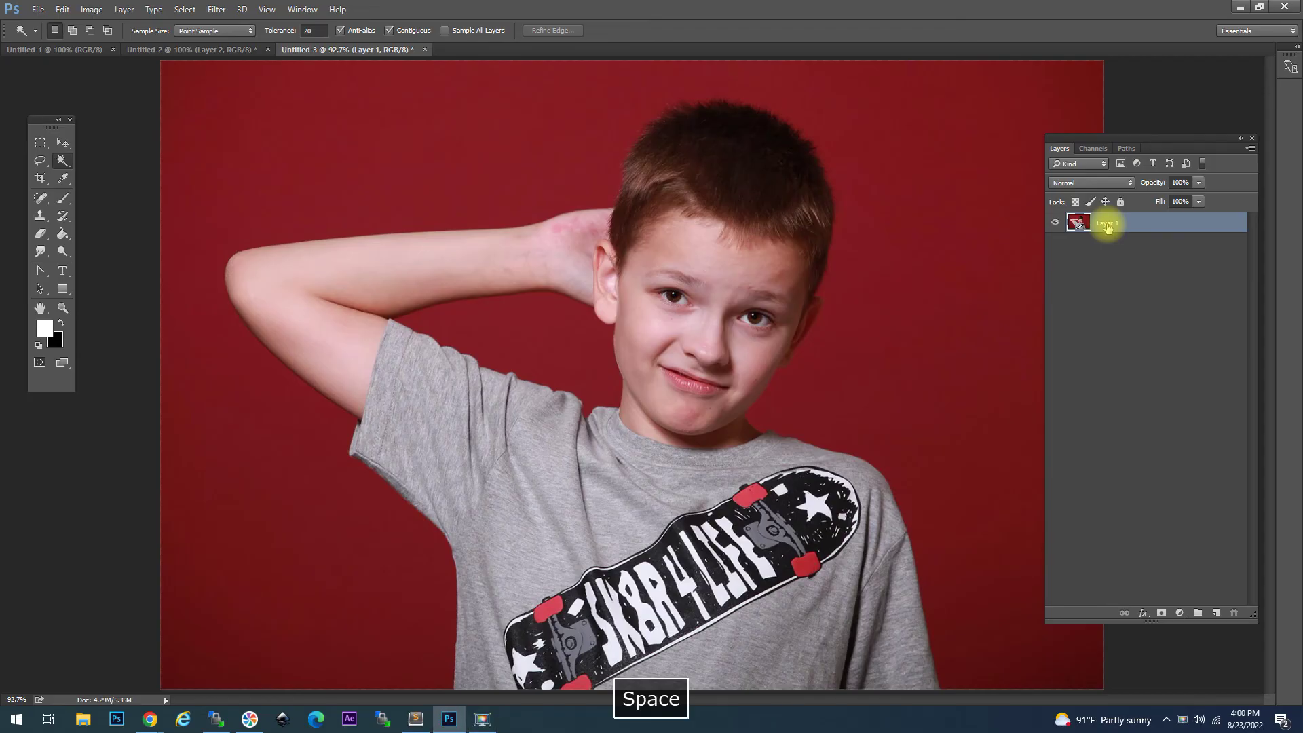
Rename the photo layer to 'image' and paste the brick wall as a layer named 'graffiti texture'.
{"action": "key", "text": "space"}
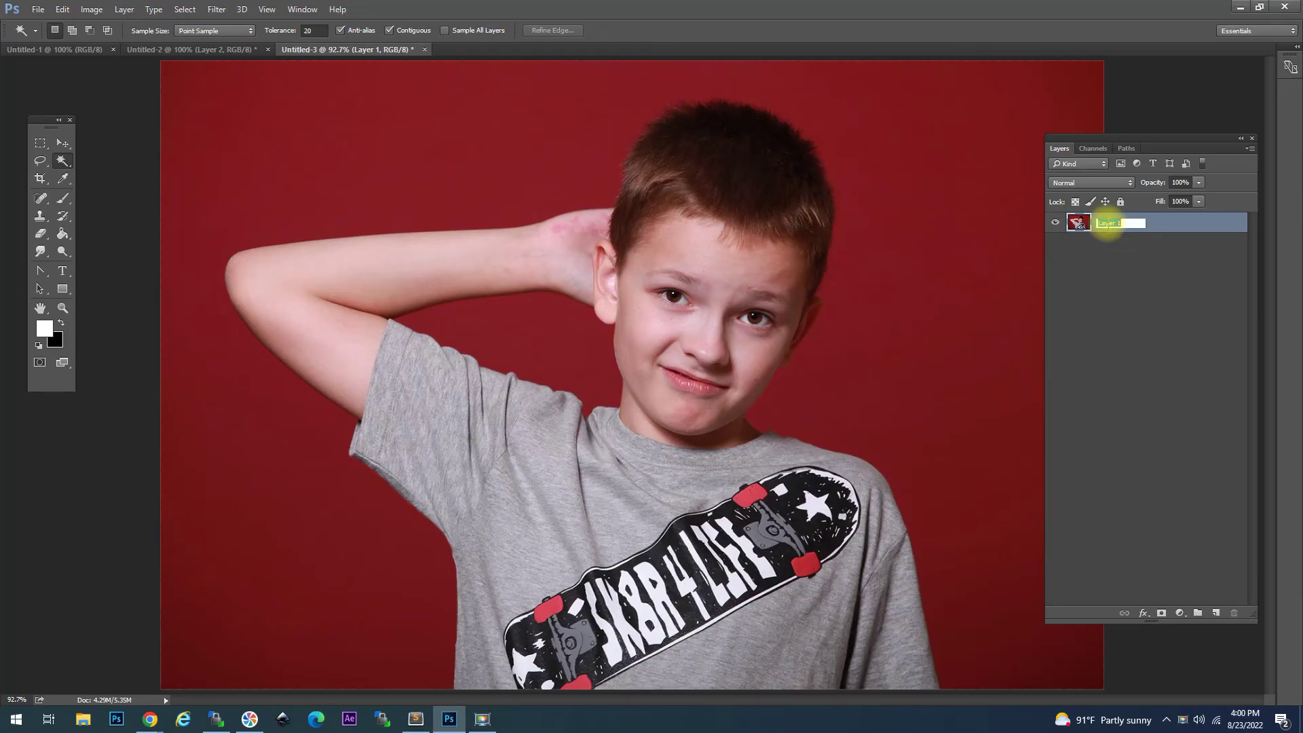
{"action": "type", "text": "image"}
{"action": "key", "text": "Return"}
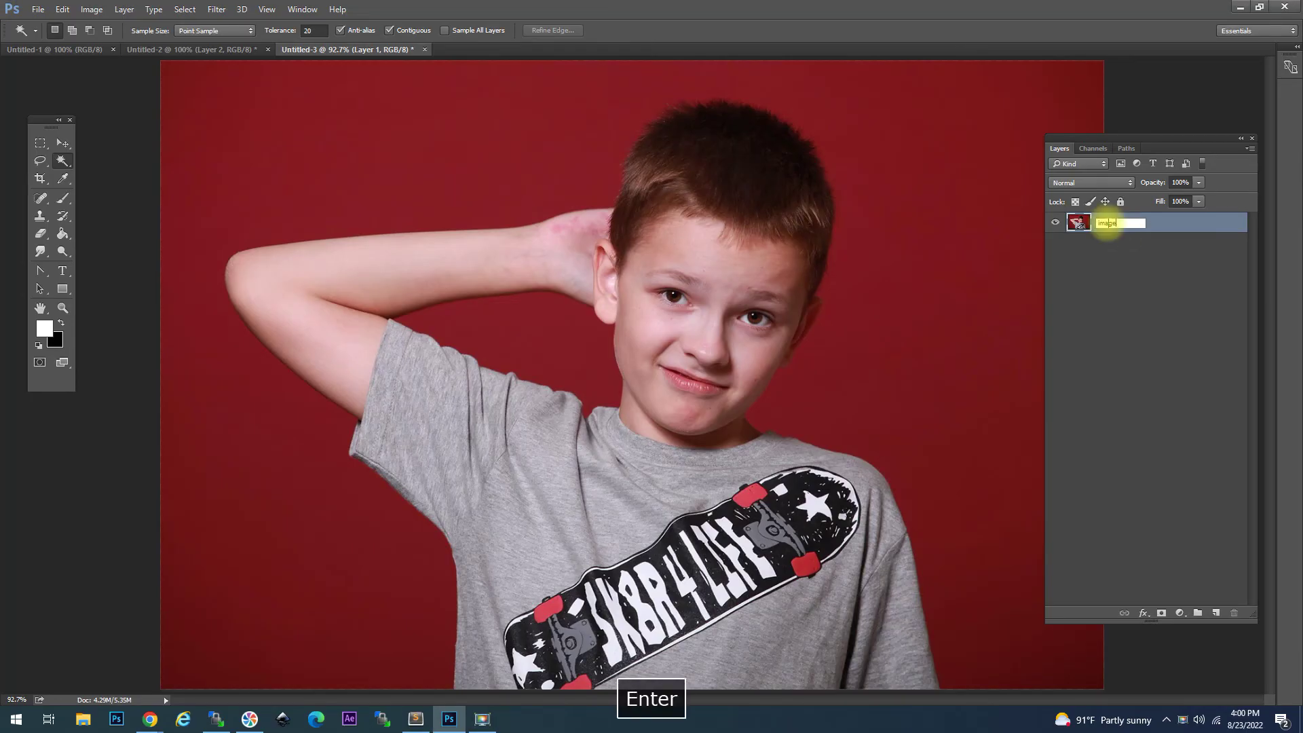
{"action": "key", "text": "ctrl+v"}
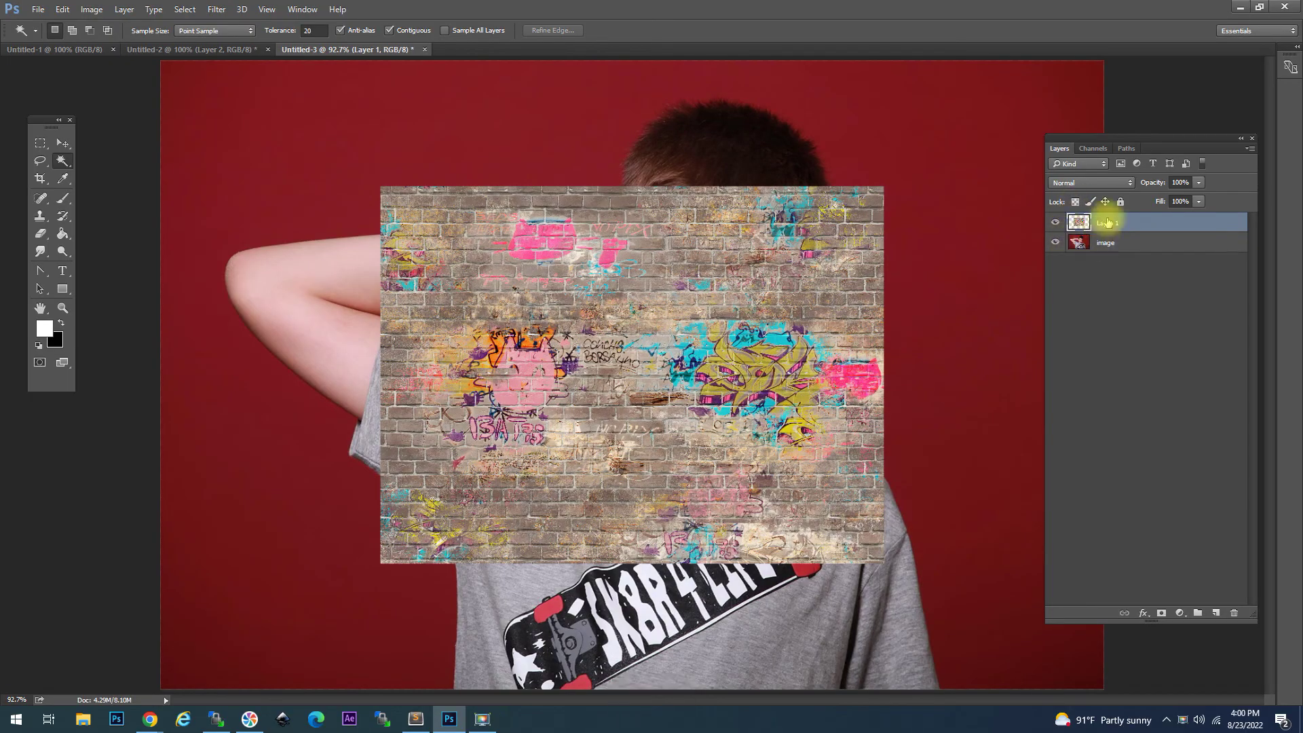
{"action": "type", "text": "gr"}
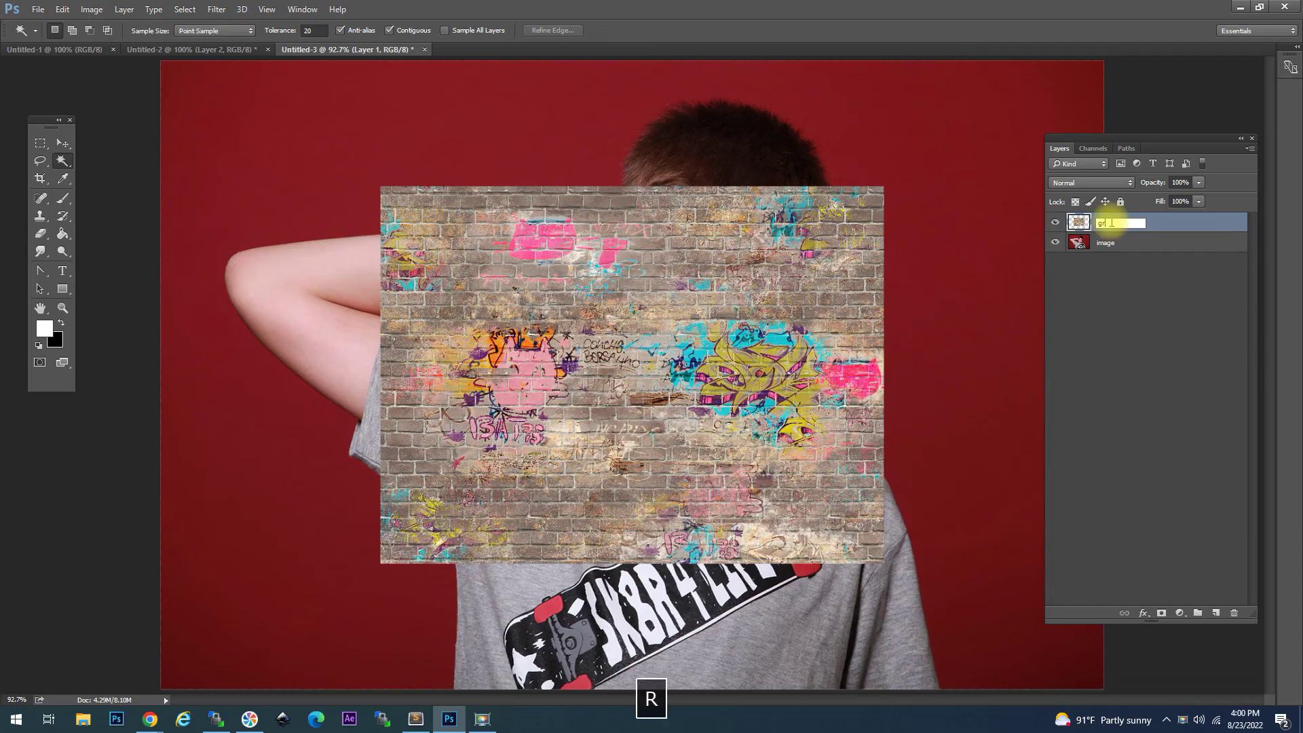
{"action": "type", "text": "affiti texture"}
{"action": "key", "text": "Return"}
Scale the graffiti texture up to fill the canvas and place it below the image layer.
{"action": "key", "text": "ctrl+t"}
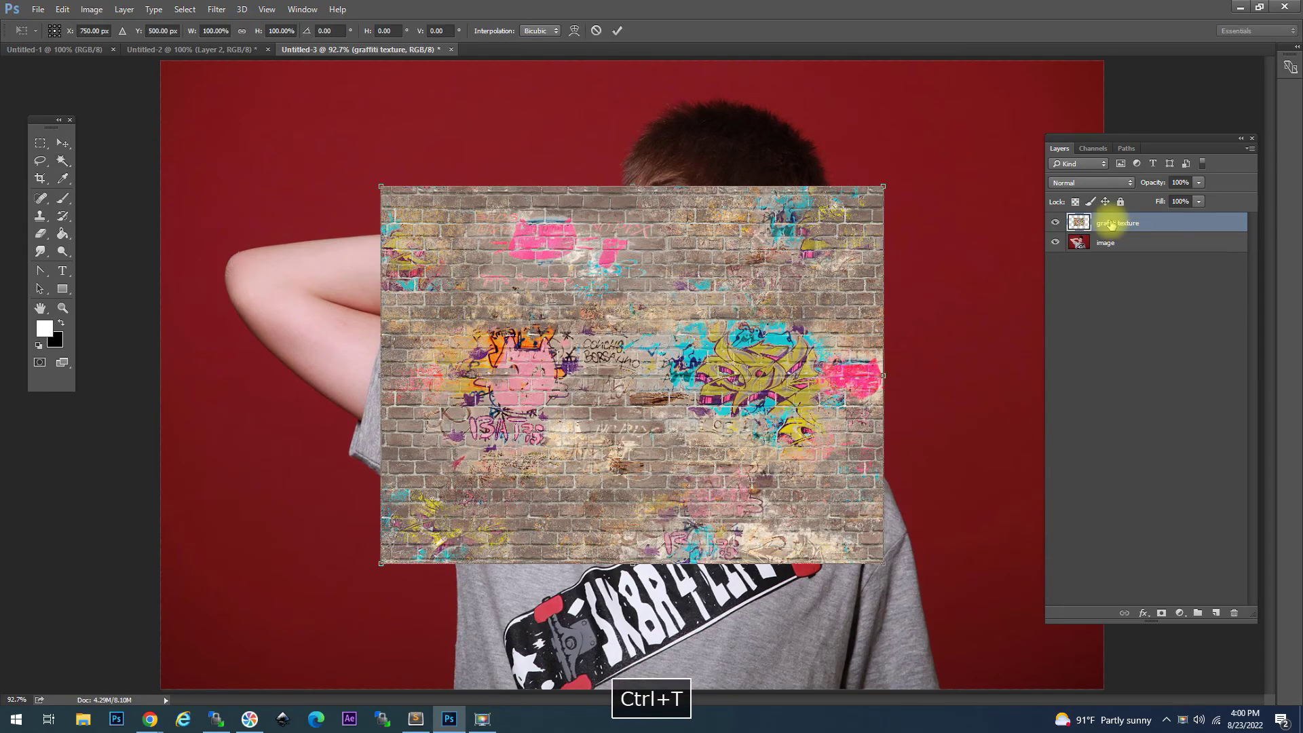
{"action": "left_click_drag", "start_coordinate": [382, 187], "coordinate": [133, 53]}
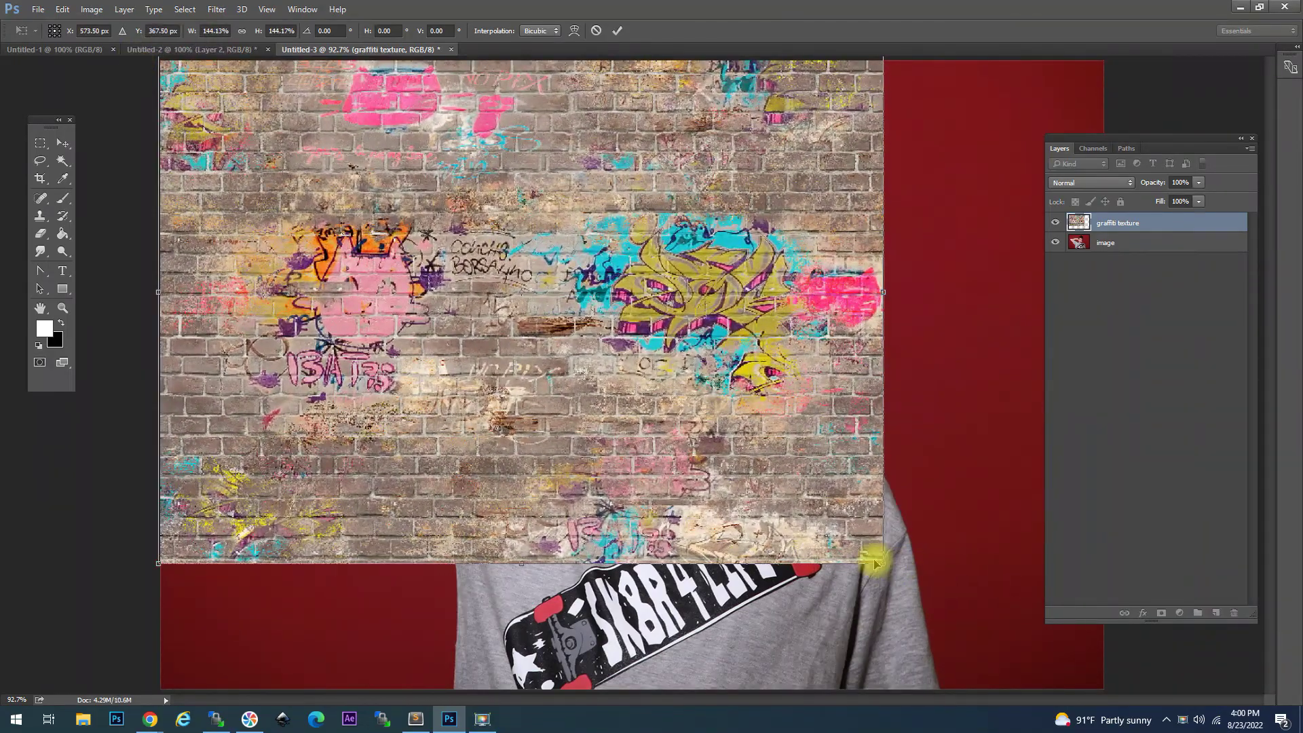
{"action": "left_click_drag", "start_coordinate": [884, 562], "coordinate": [1132, 699]}
{"action": "key", "text": "Return"}
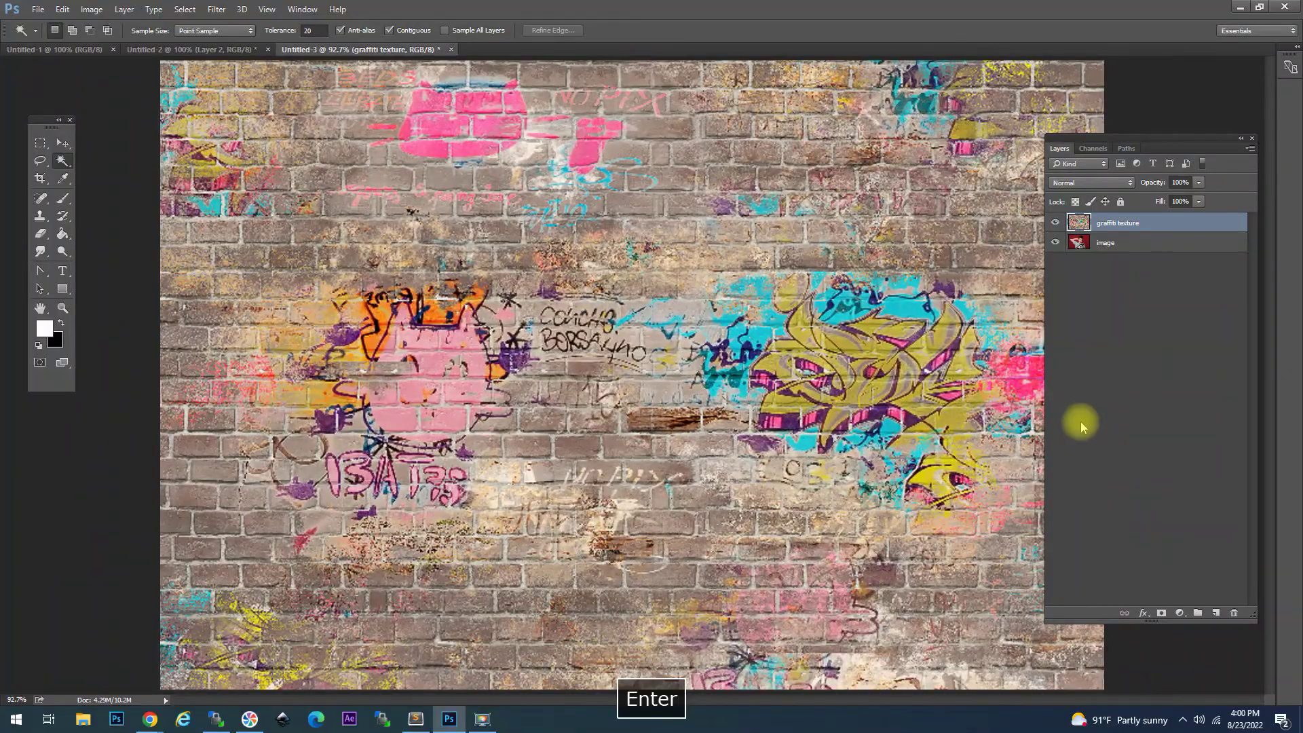
{"action": "left_click_drag", "start_coordinate": [1151, 227], "coordinate": [1138, 252]}
{"action": "left_click", "coordinate": [1129, 223]}
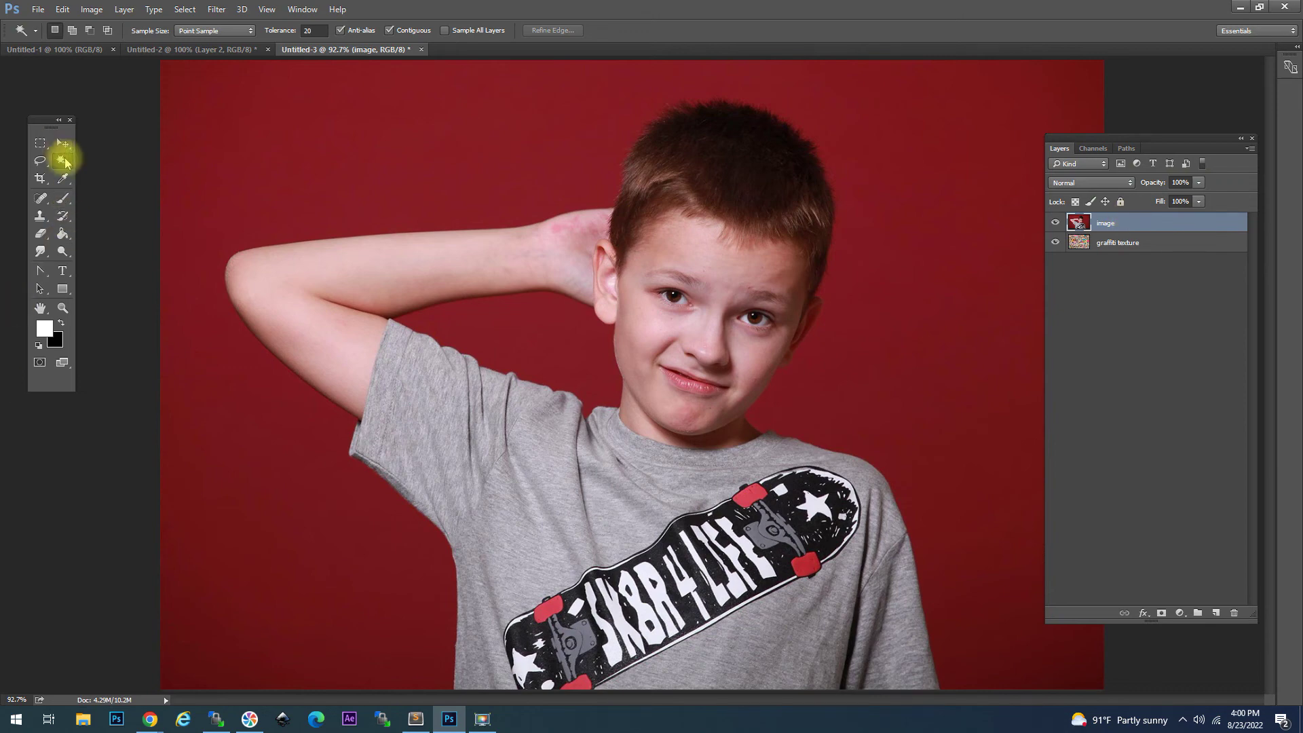
Select all the red backdrop areas with the Magic Wand, delete them, and name the layer 'image 1'.
{"action": "left_click", "coordinate": [227, 181]}
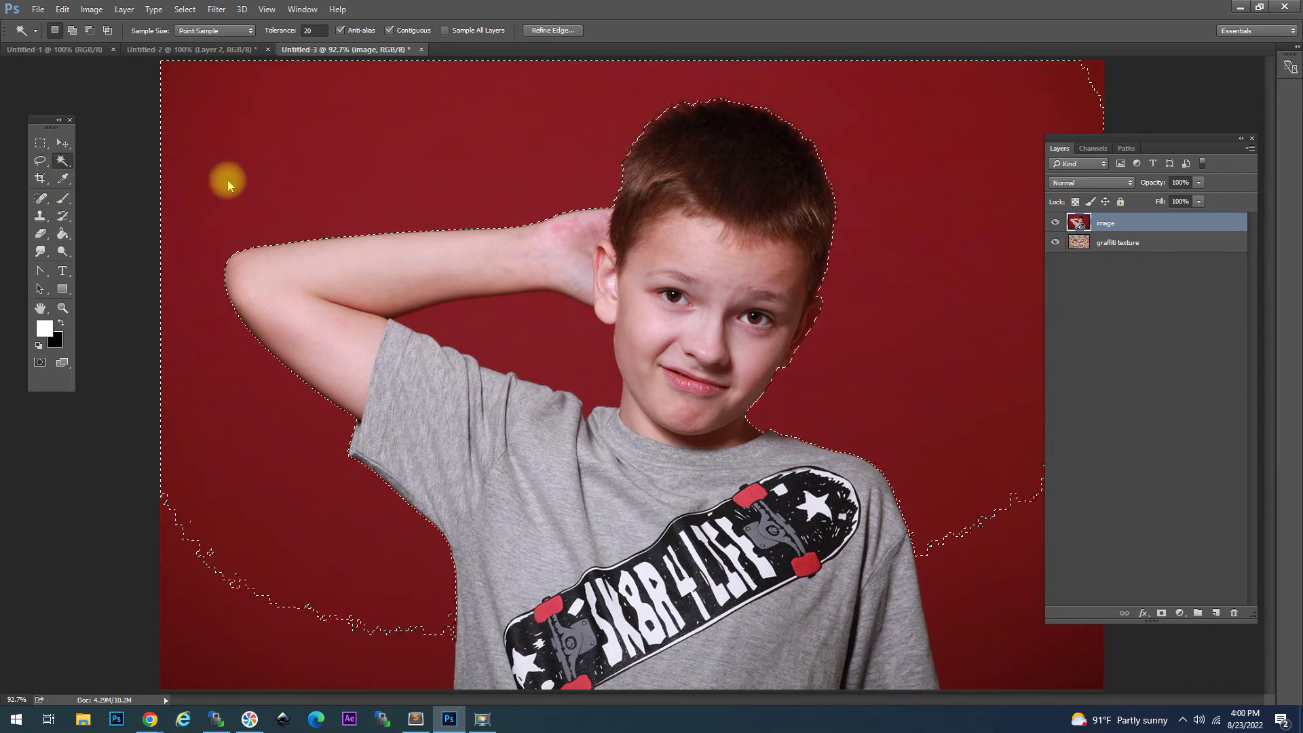
{"action": "left_click", "coordinate": [579, 374], "text": "shift"}
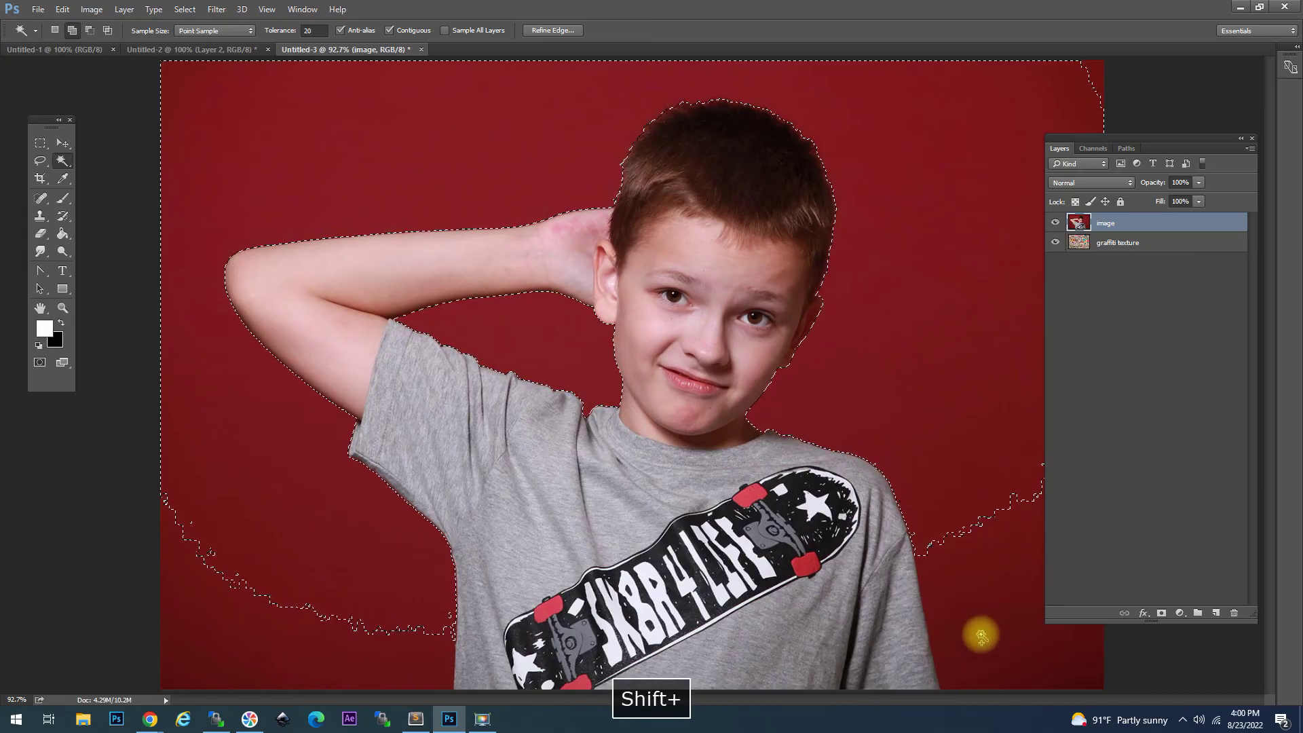
{"action": "left_click", "coordinate": [1069, 681], "text": "shift"}
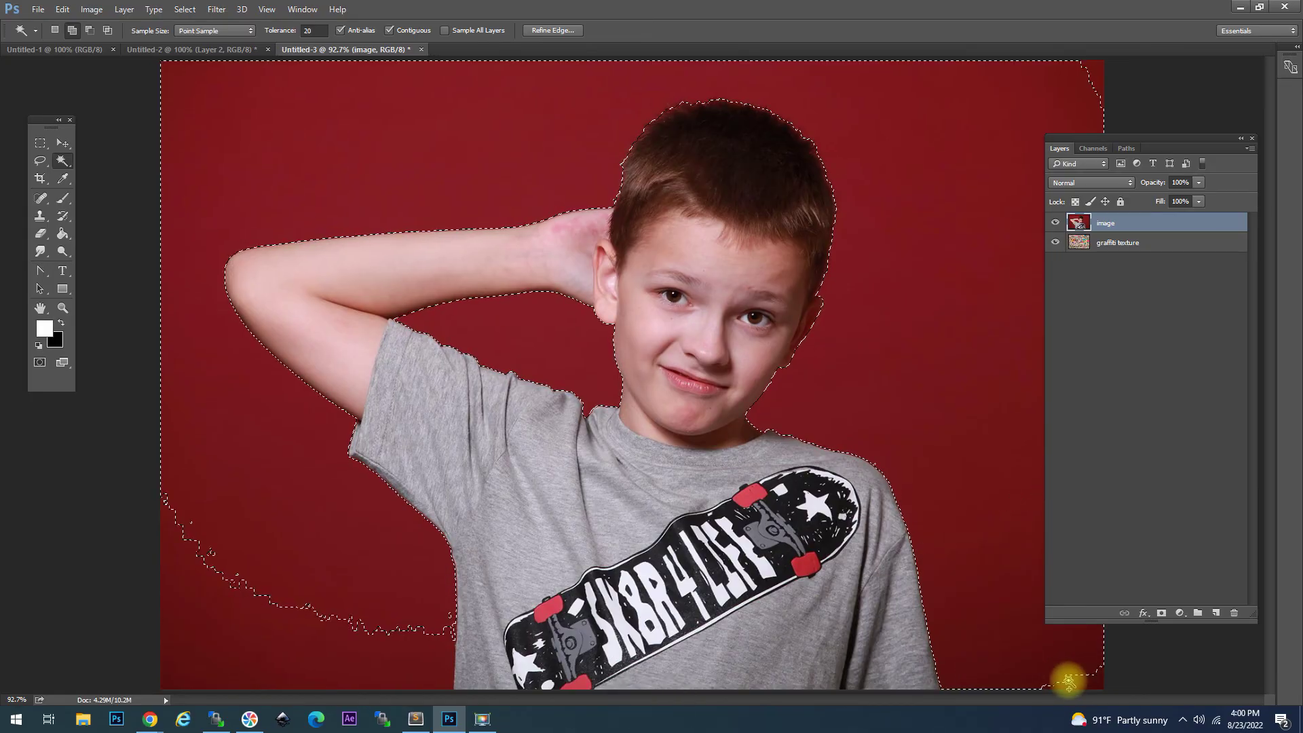
{"action": "left_click", "coordinate": [391, 674], "text": "shift"}
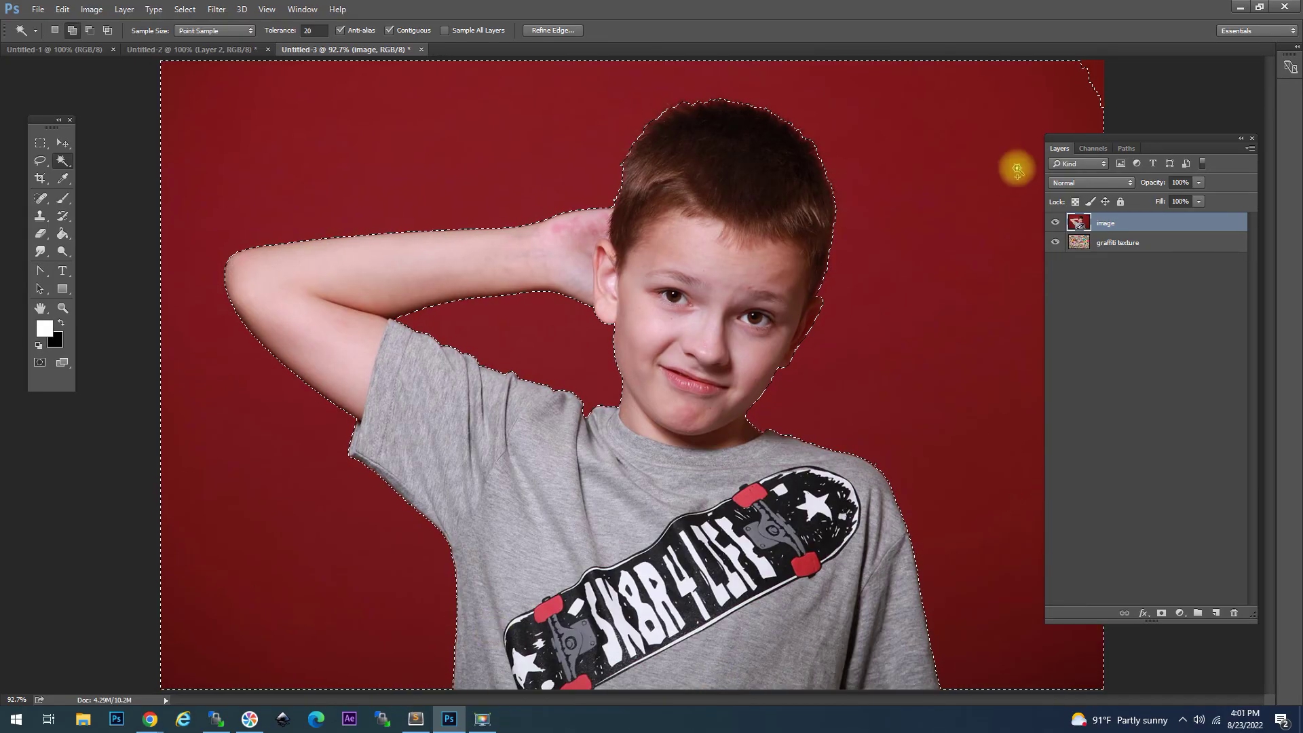
{"action": "left_click", "coordinate": [1089, 84], "text": "shift"}
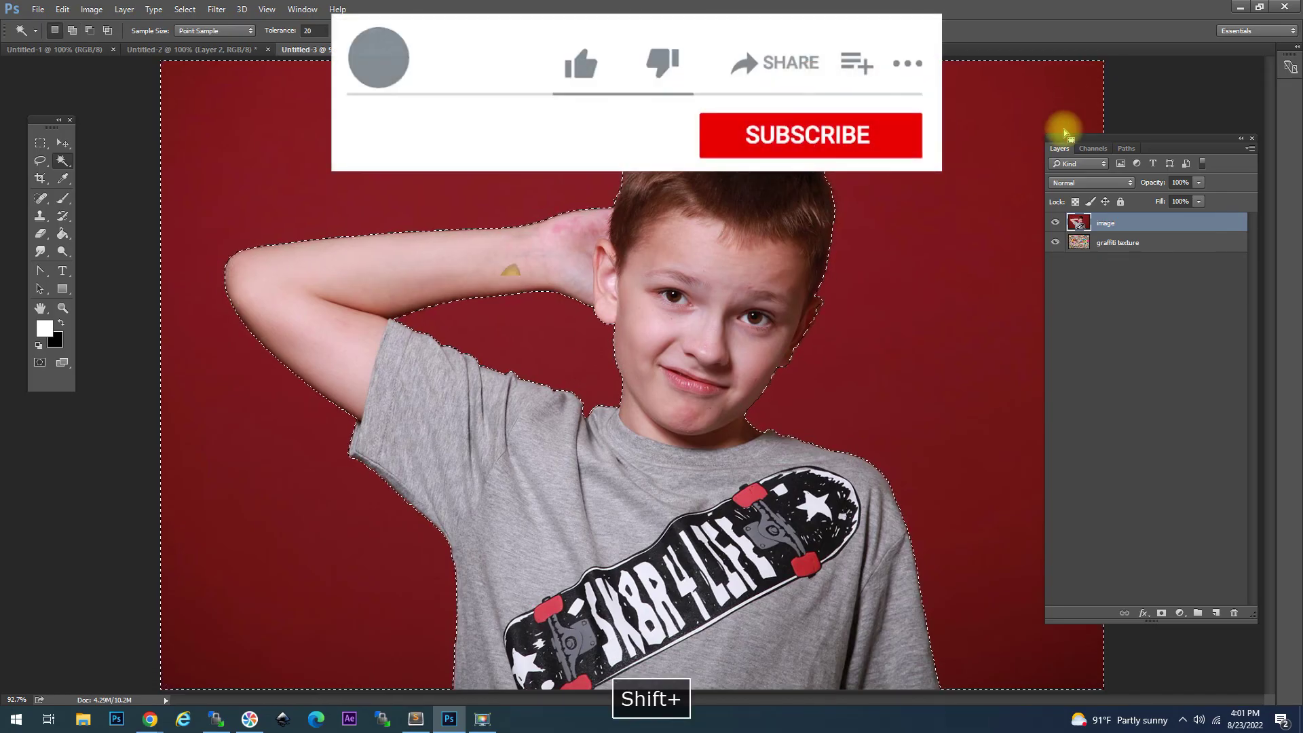
{"action": "key", "text": "BackSpace"}
{"action": "key", "text": "ctrl+d"}
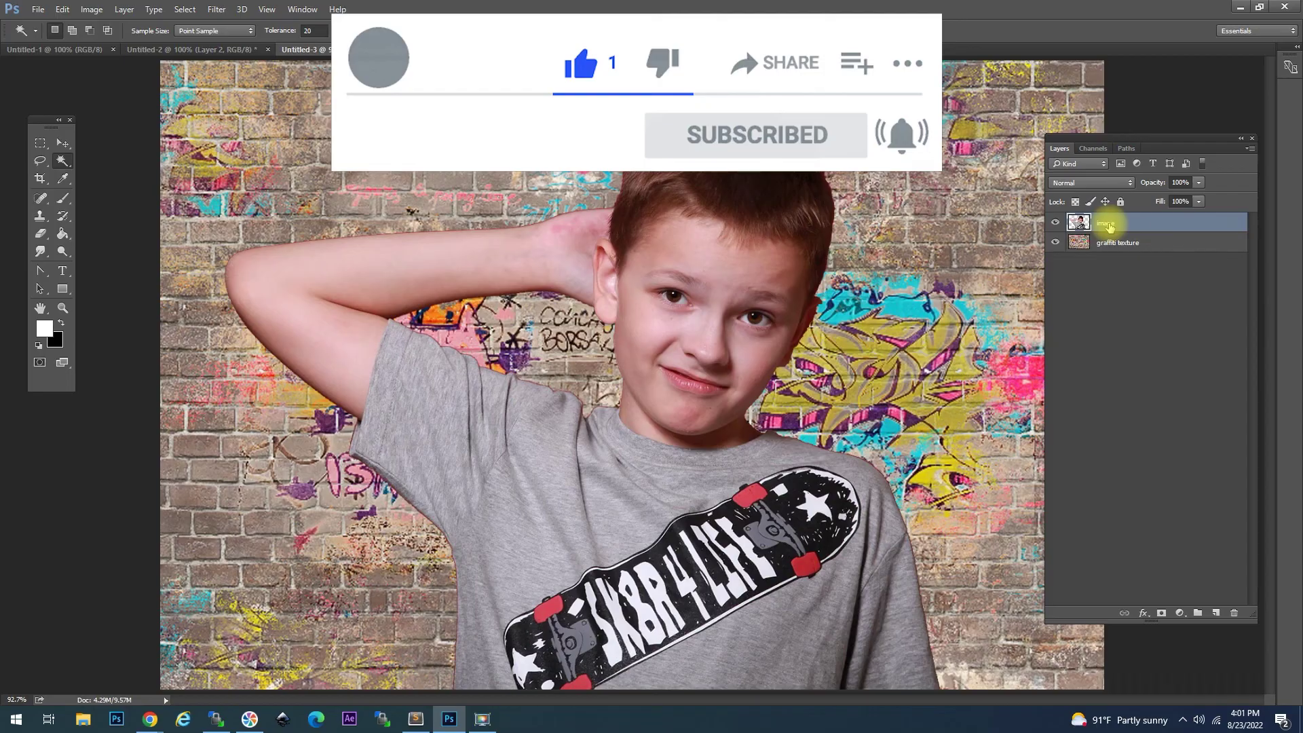
{"action": "key", "text": "Return"}
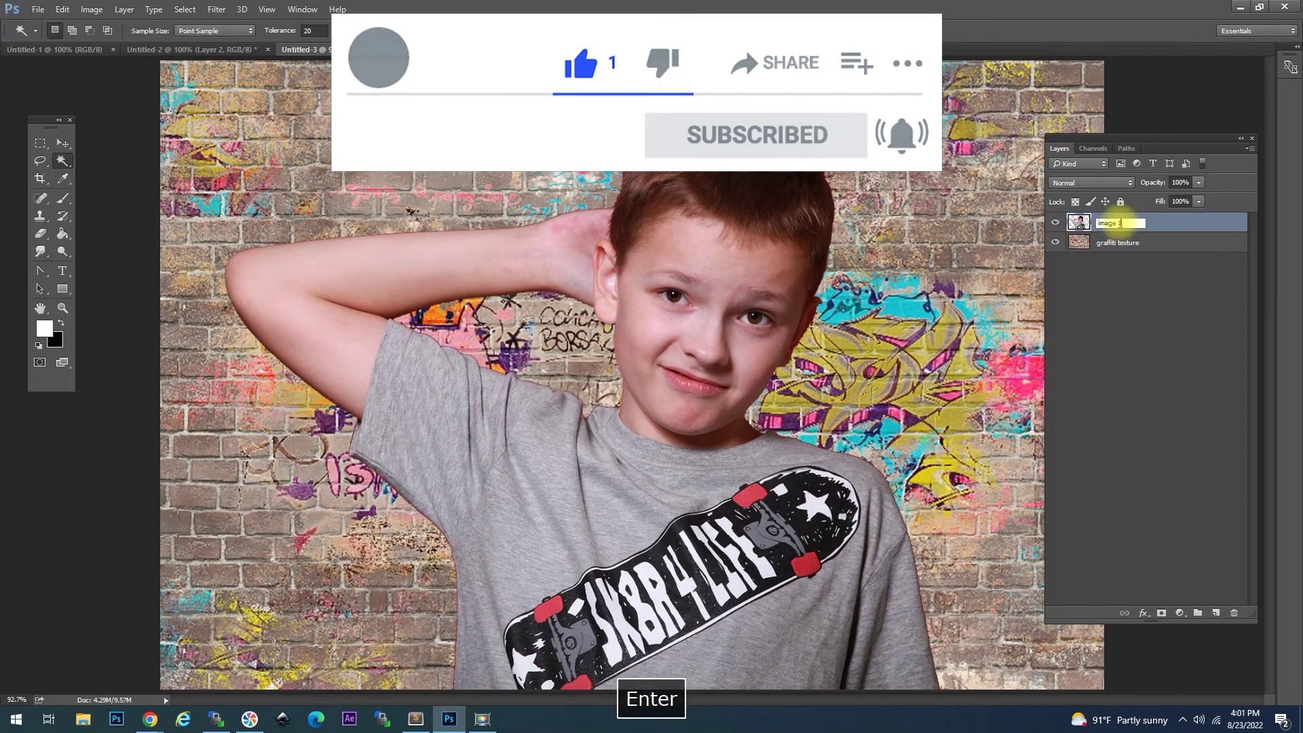
Duplicate the image 1 layer as 'image 2'.
{"action": "right_click", "coordinate": [1125, 230]}
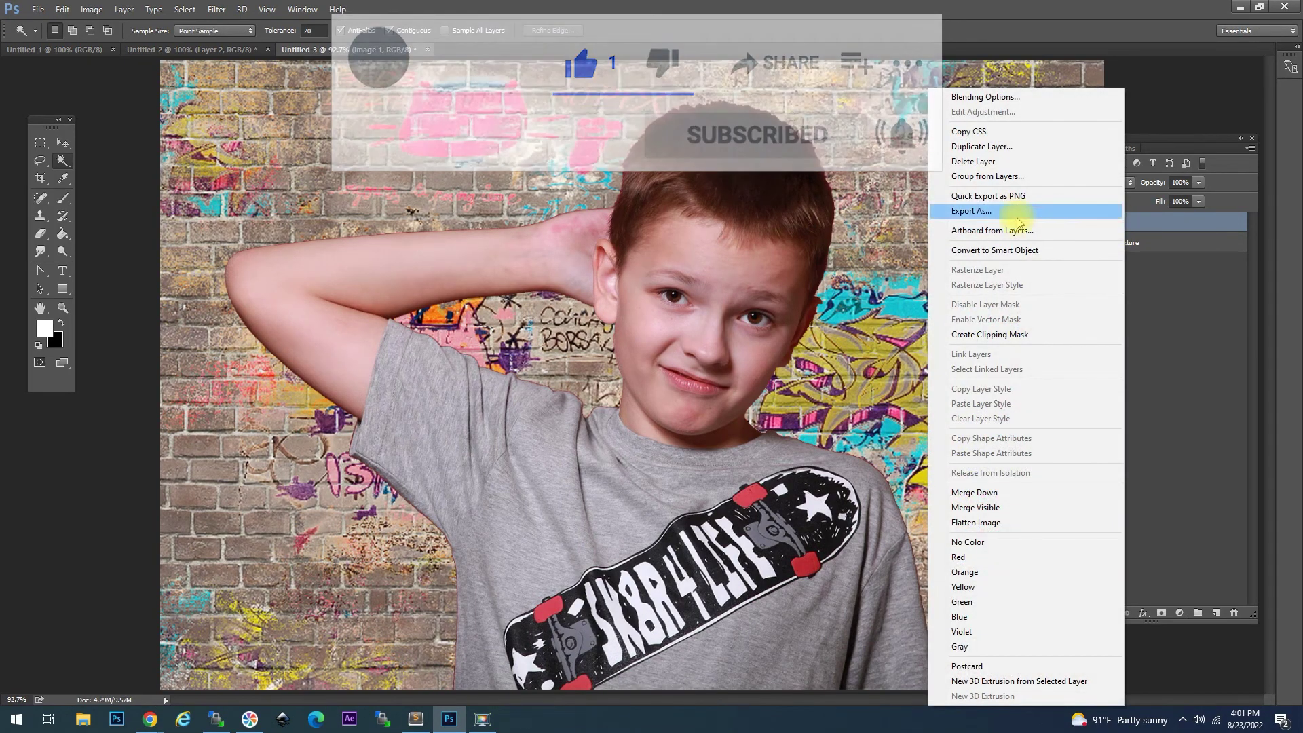
{"action": "left_click", "coordinate": [985, 146]}
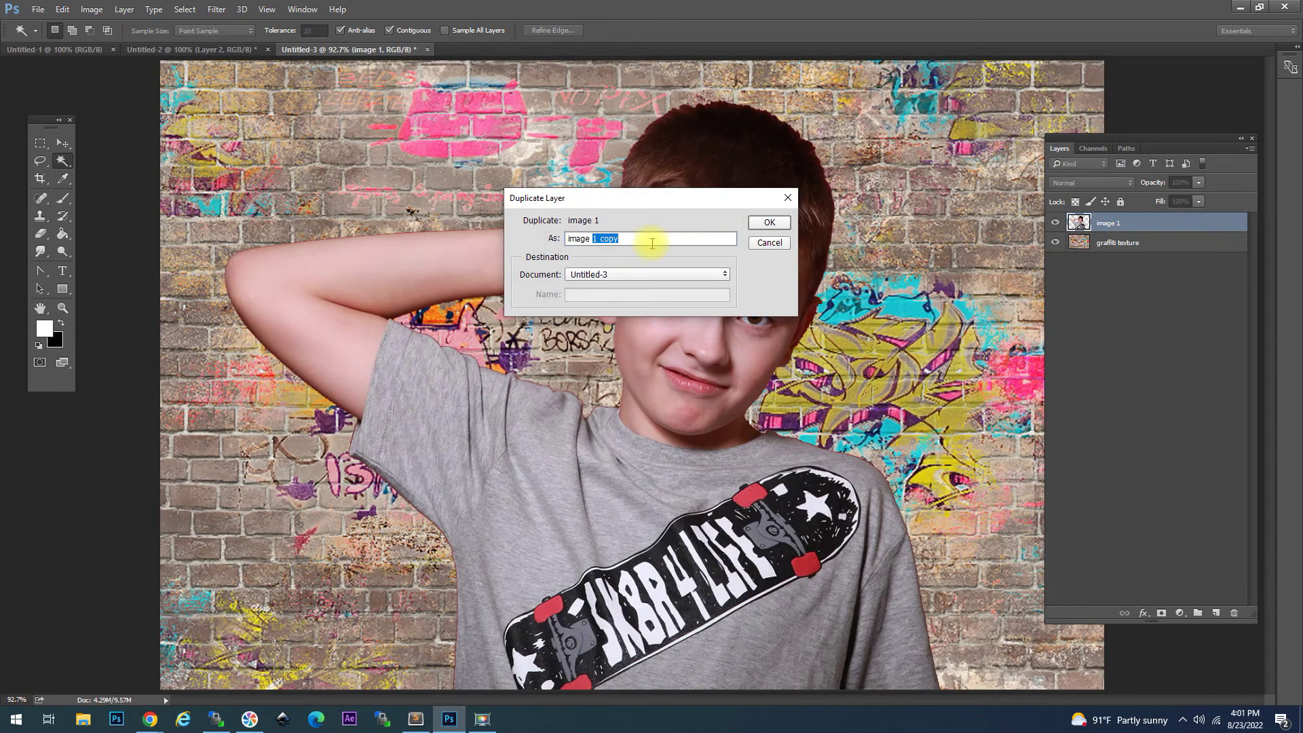
{"action": "type", "text": "2"}
{"action": "key", "text": "Return"}
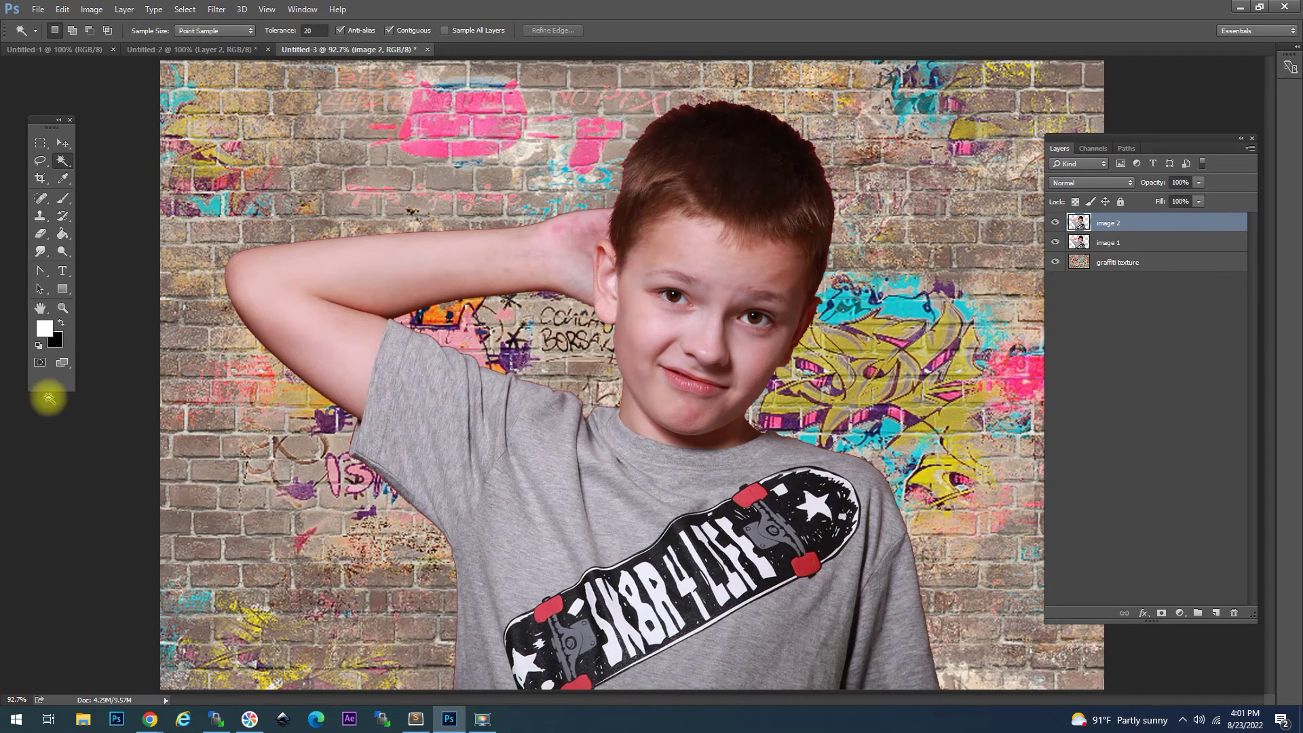
Set the foreground colour to near-black and the background colour to white.
{"action": "left_click", "coordinate": [44, 329]}
{"action": "left_click", "coordinate": [897, 548]}
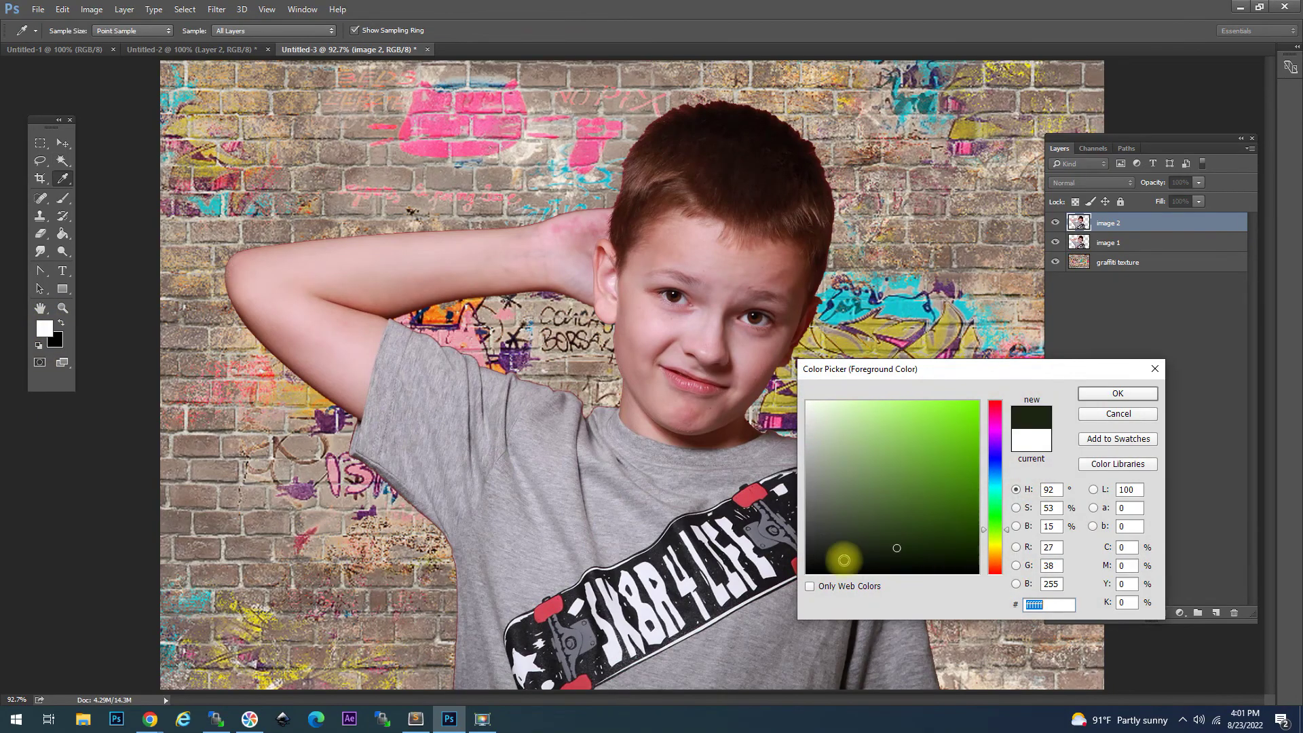
{"action": "left_click", "coordinate": [1118, 394]}
{"action": "key", "text": "w"}
{"action": "left_click", "coordinate": [53, 341]}
{"action": "left_click_drag", "start_coordinate": [838, 480], "coordinate": [762, 332]}
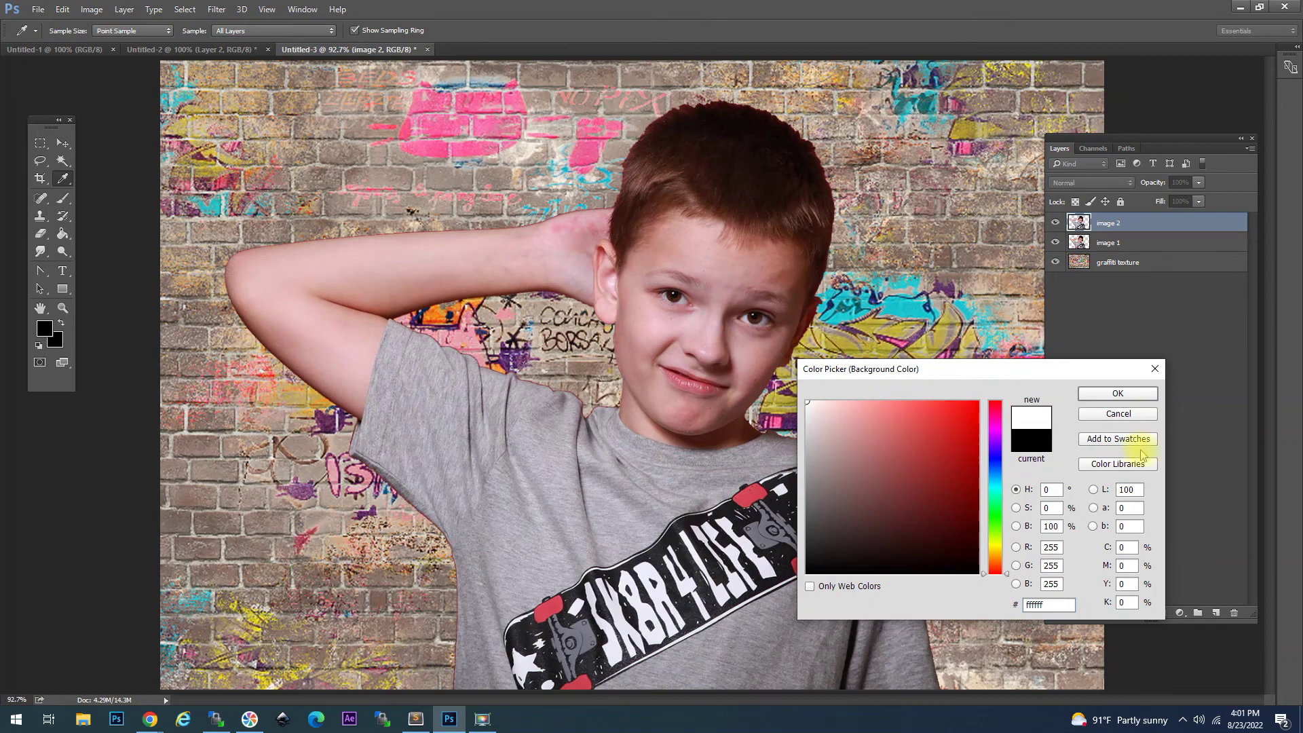
{"action": "left_click", "coordinate": [1147, 396]}
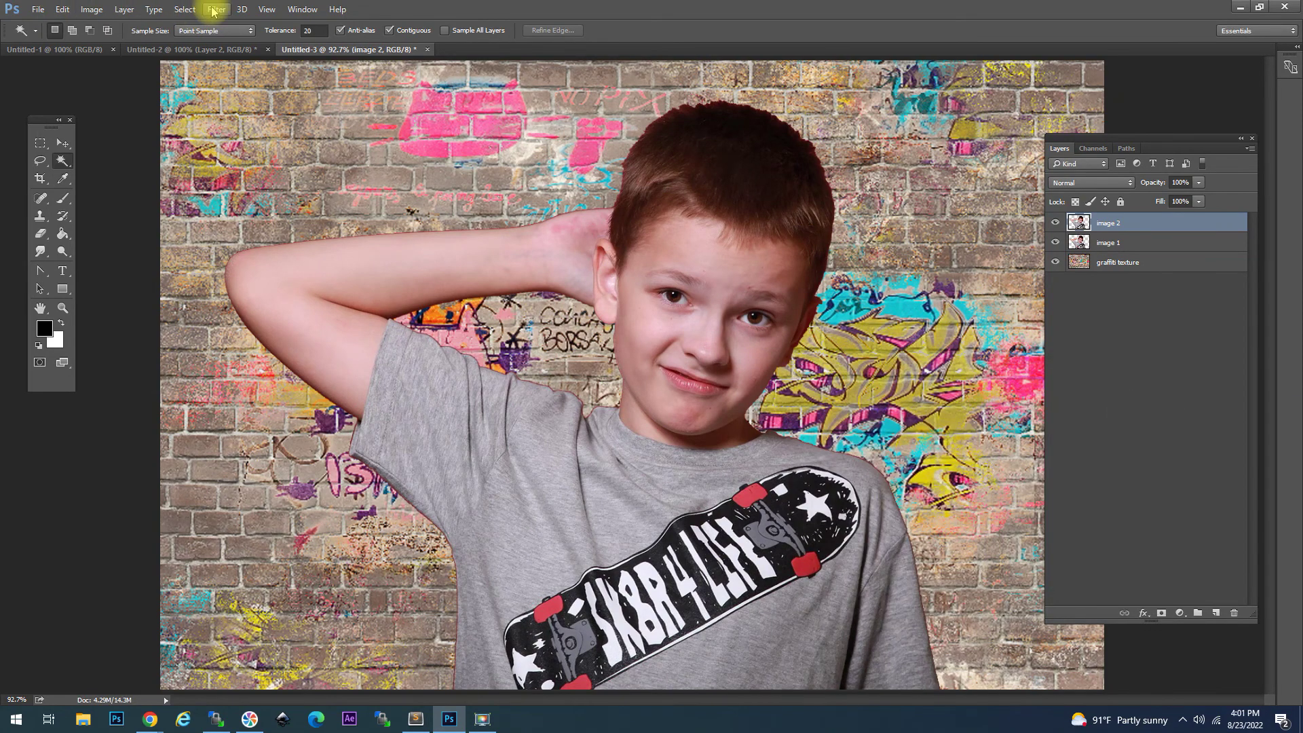
Apply the Filter Gallery's Photocopy effect to image 2 with darkness 37.
{"action": "left_click", "coordinate": [213, 10]}
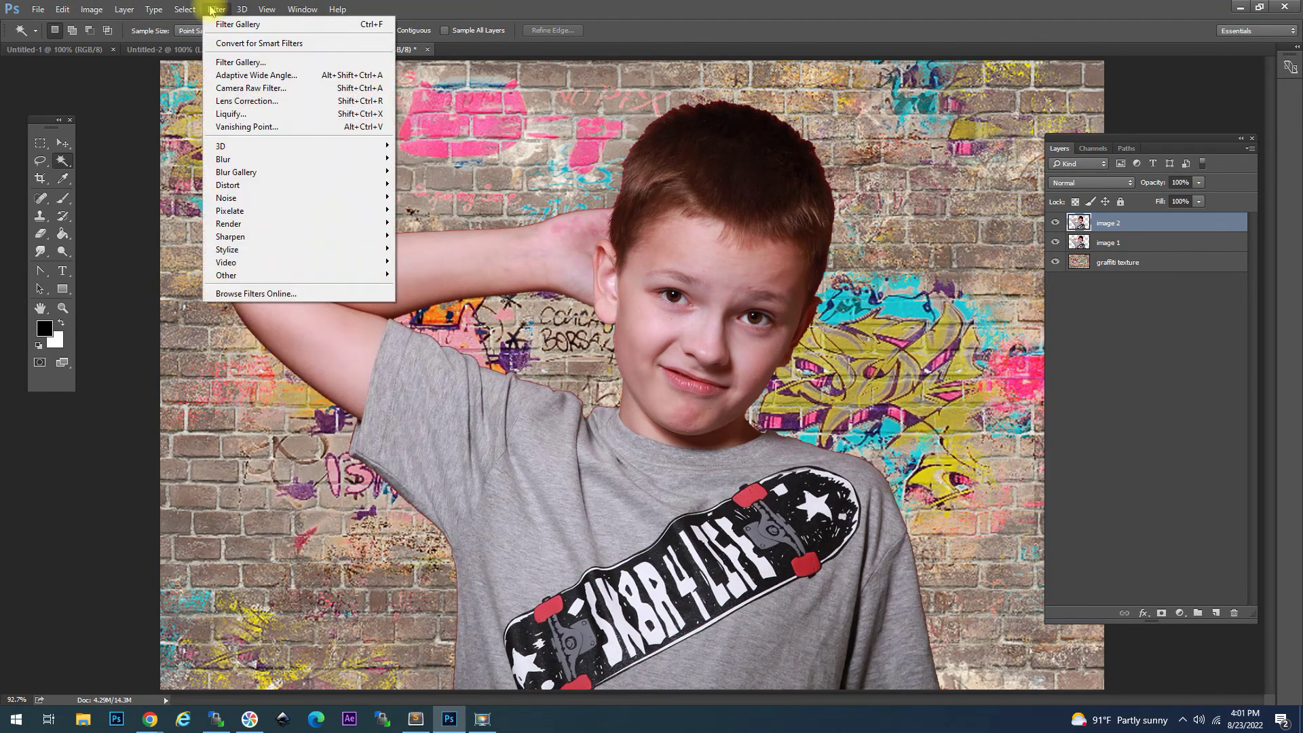
{"action": "left_click", "coordinate": [238, 62]}
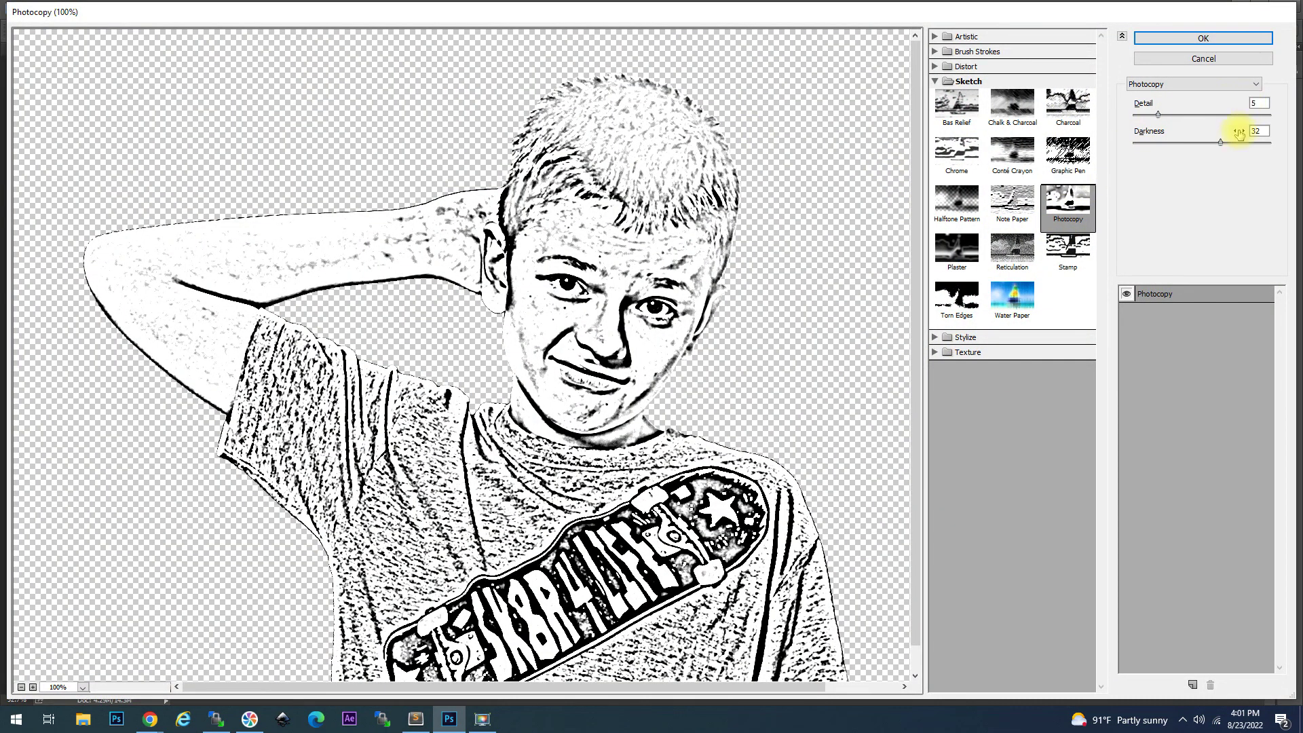
{"action": "left_click_drag", "start_coordinate": [1221, 145], "coordinate": [1236, 146]}
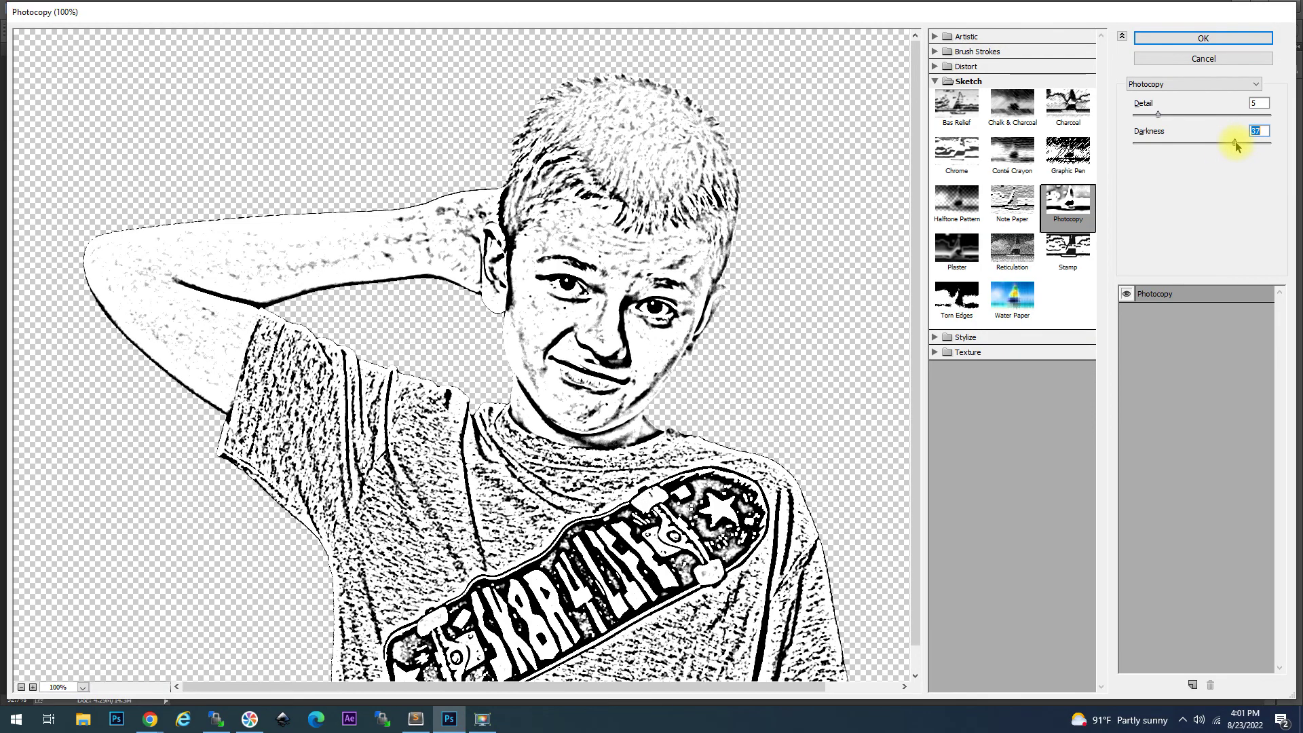
{"action": "left_click", "coordinate": [1159, 38]}
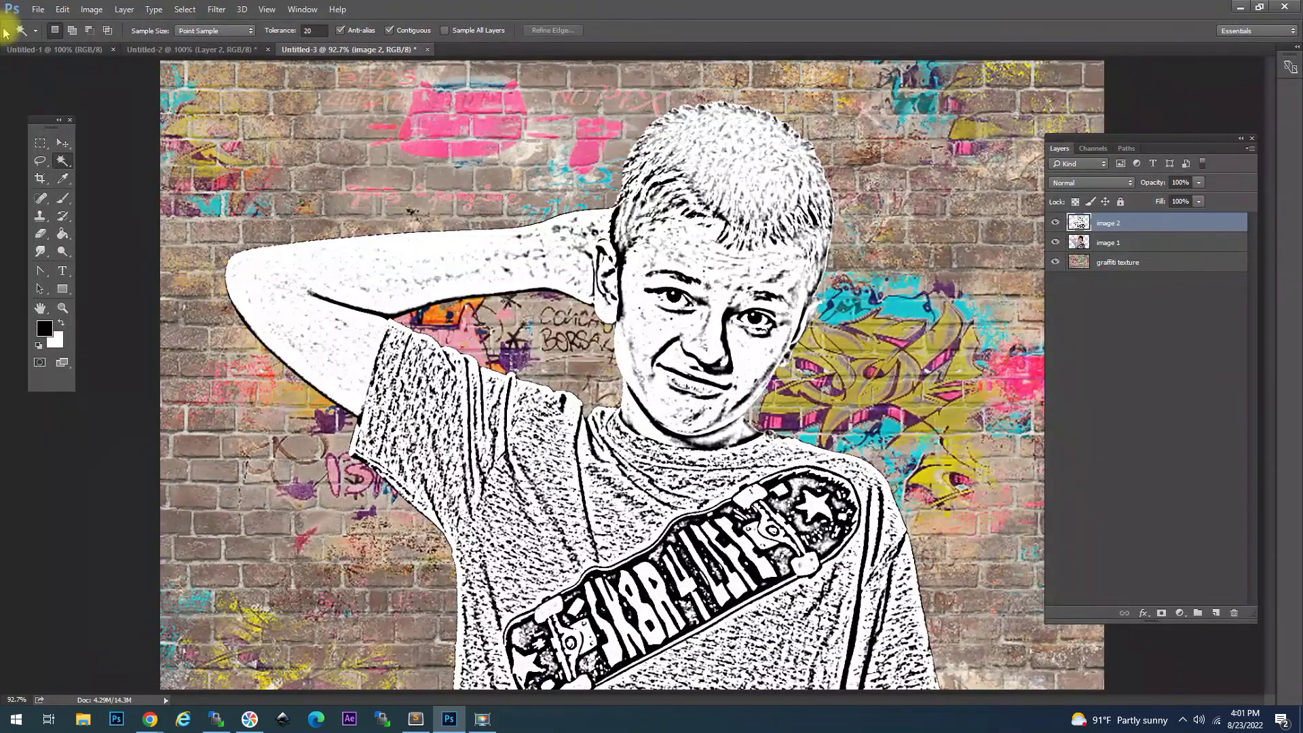
Apply Levels to the sketch with input values 97 and 204 for bolder lines.
{"action": "left_click", "coordinate": [93, 9]}
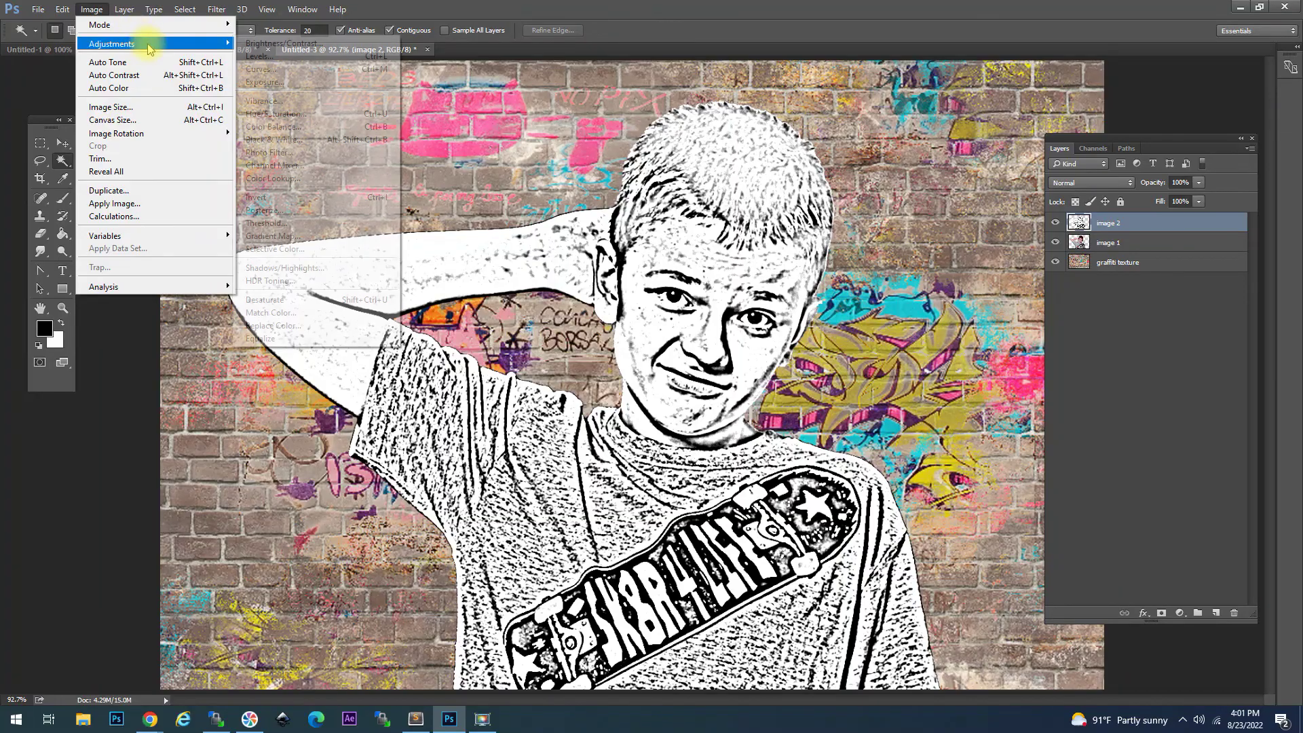
{"action": "left_click", "coordinate": [271, 56]}
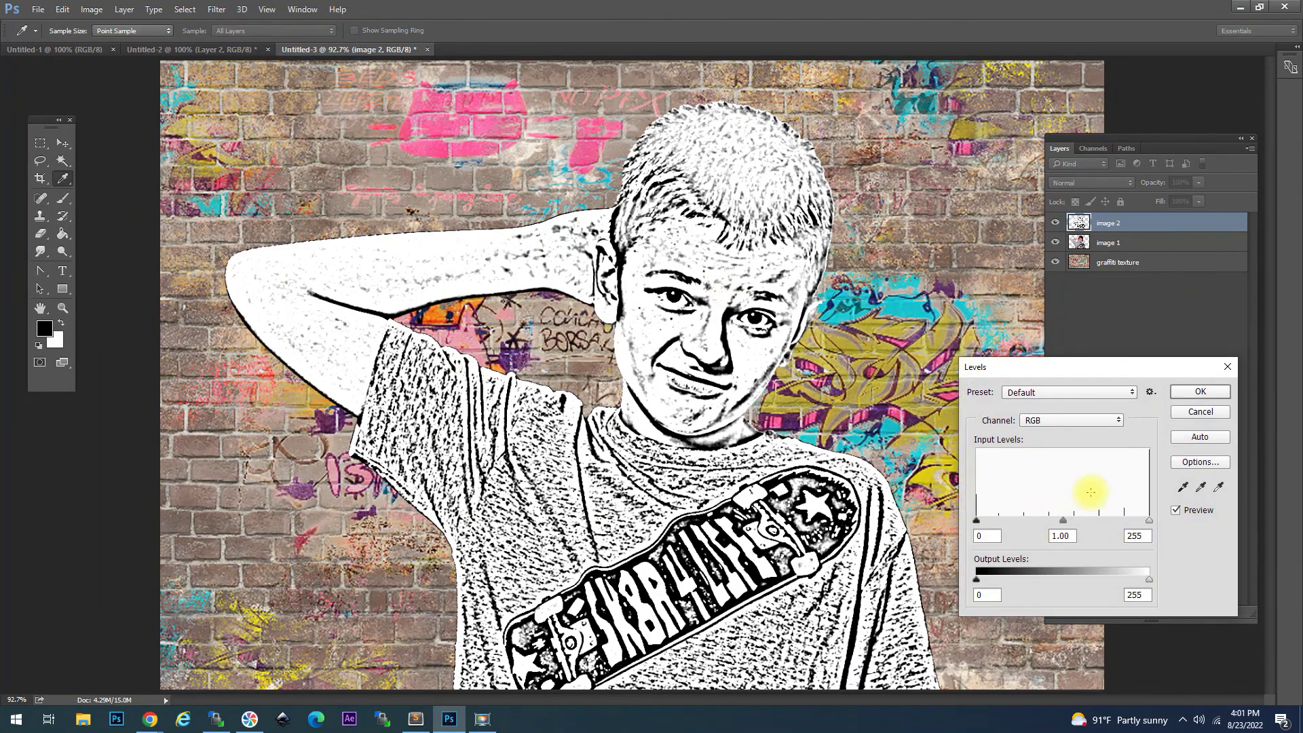
{"action": "left_click_drag", "start_coordinate": [1120, 527], "coordinate": [1115, 523]}
{"action": "left_click_drag", "start_coordinate": [976, 521], "coordinate": [1042, 521]}
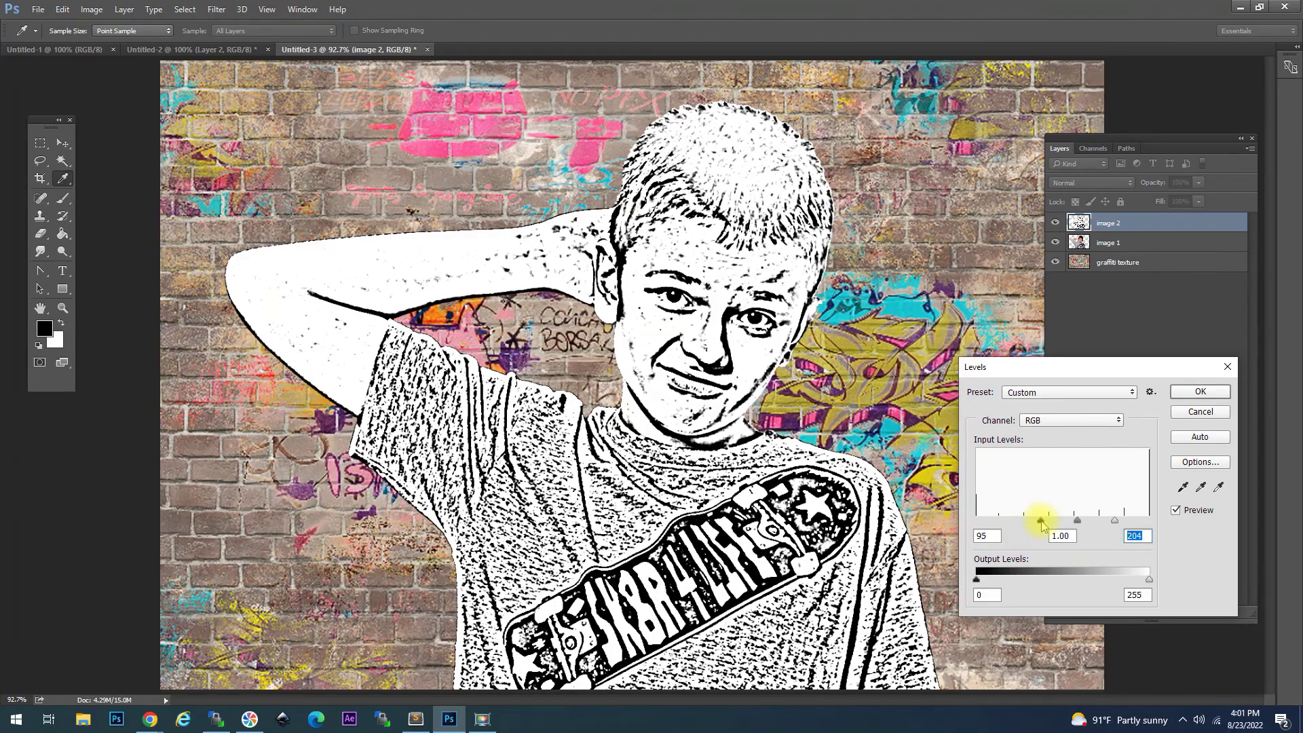
{"action": "left_click", "coordinate": [1203, 392]}
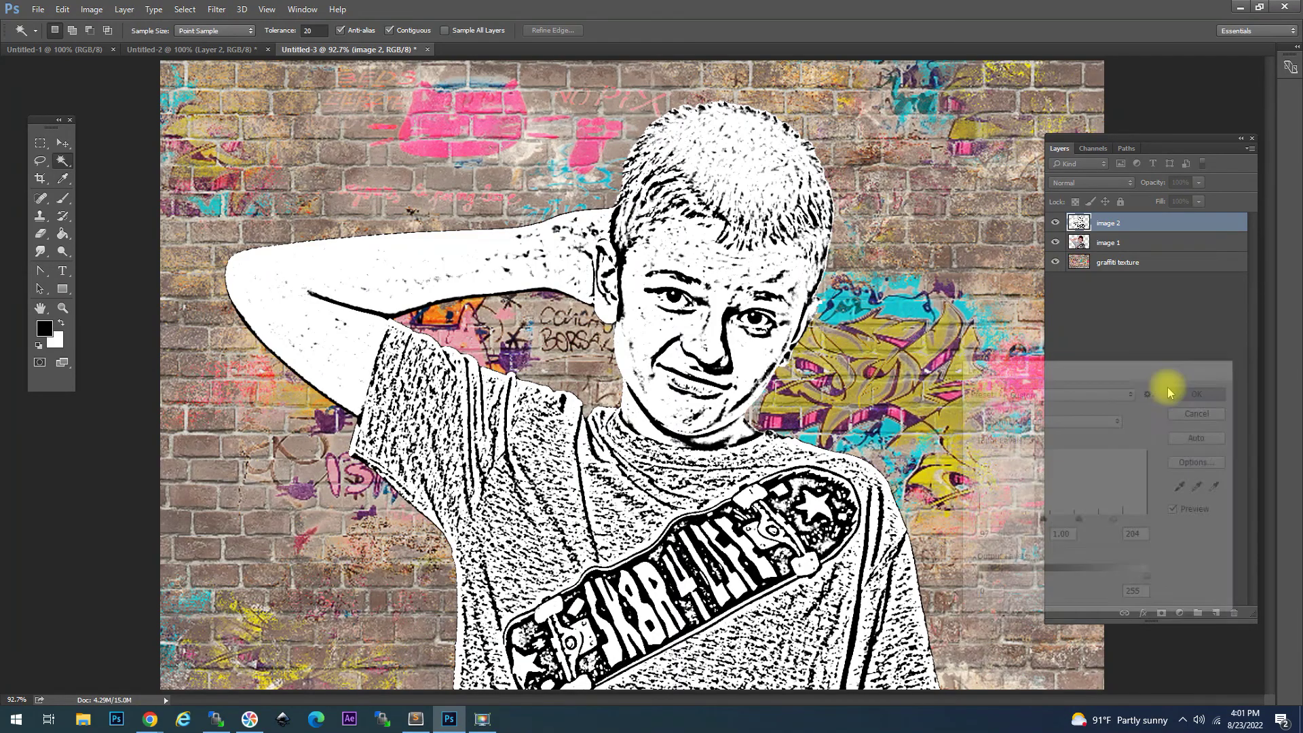
Set image 2's blend mode to Darken and select the image 1 layer.
{"action": "left_click", "coordinate": [1093, 185]}
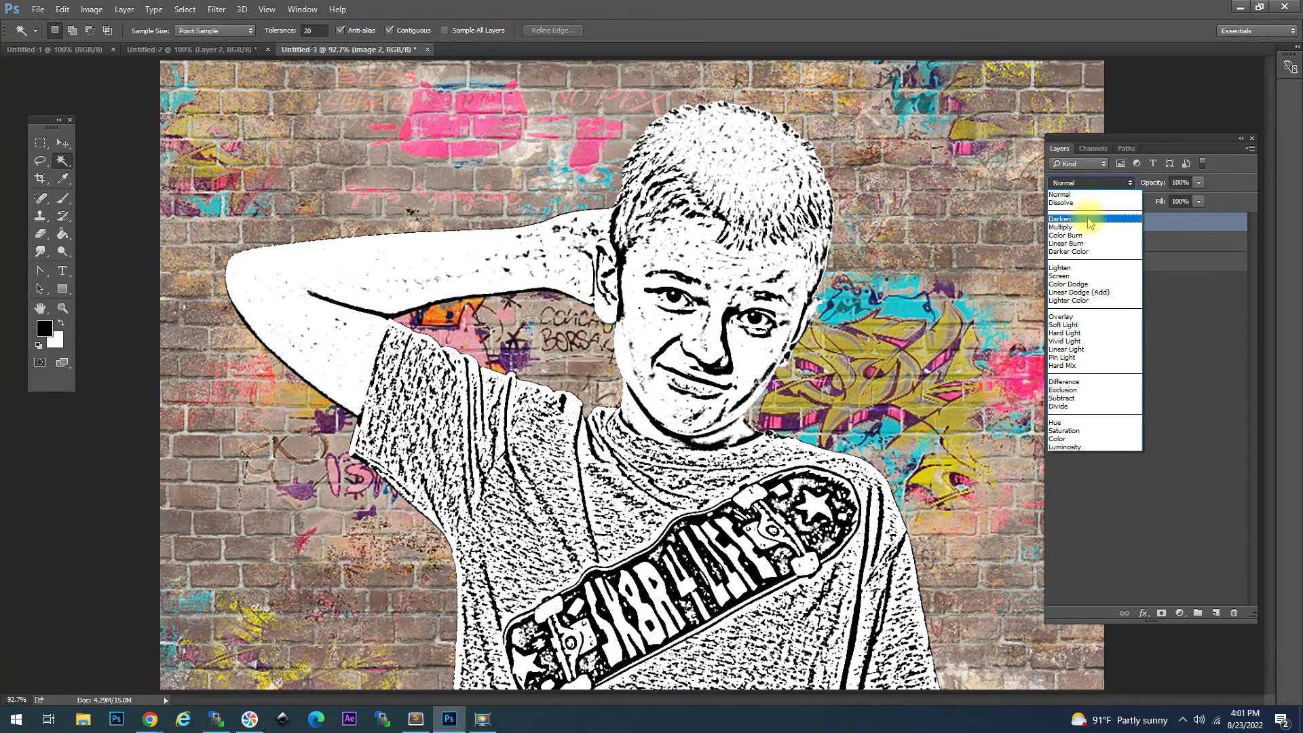
{"action": "left_click", "coordinate": [1089, 220]}
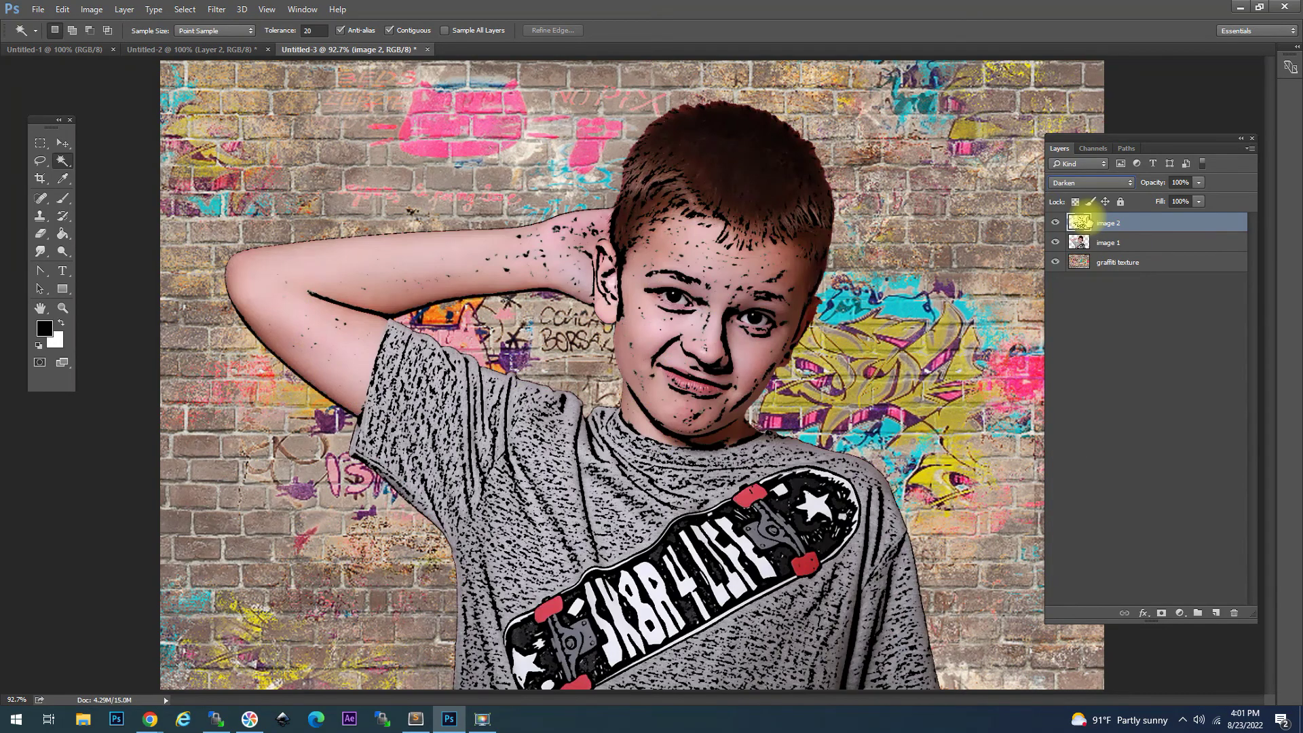
{"action": "left_click", "coordinate": [1116, 243]}
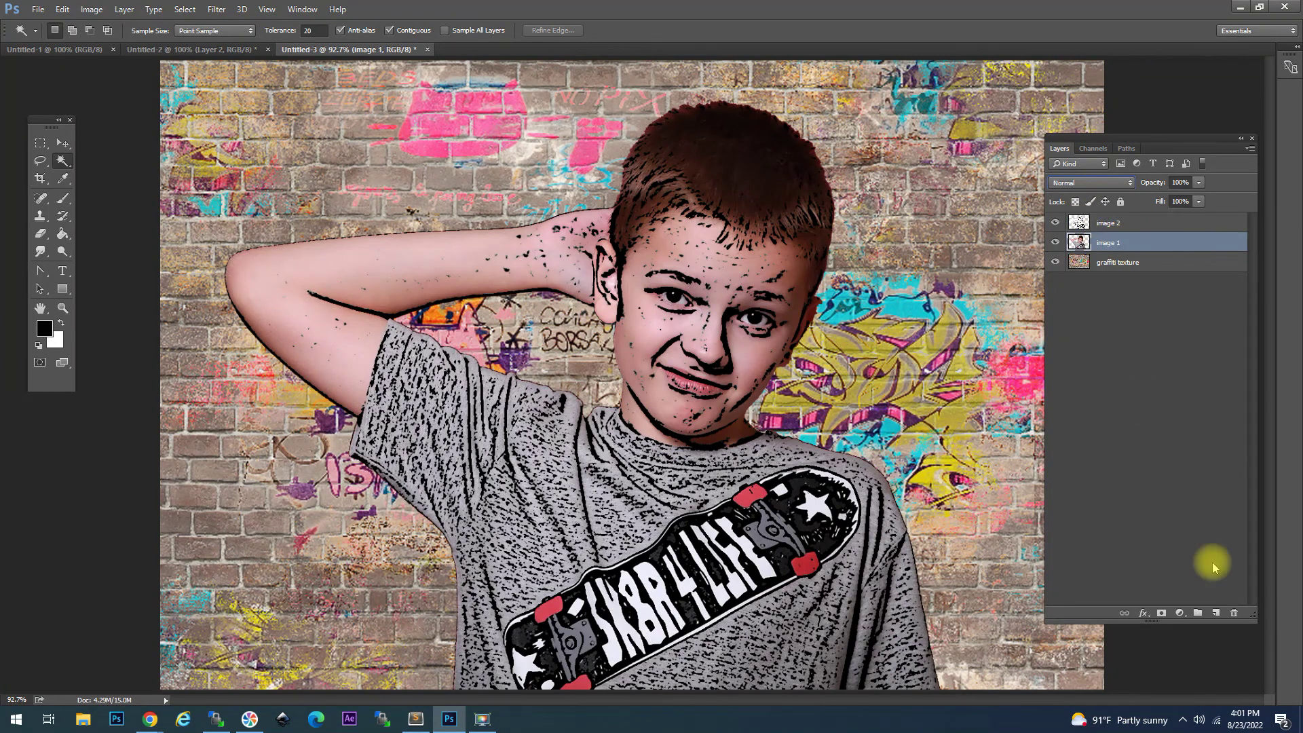
{"action": "left_click", "coordinate": [1180, 613]}
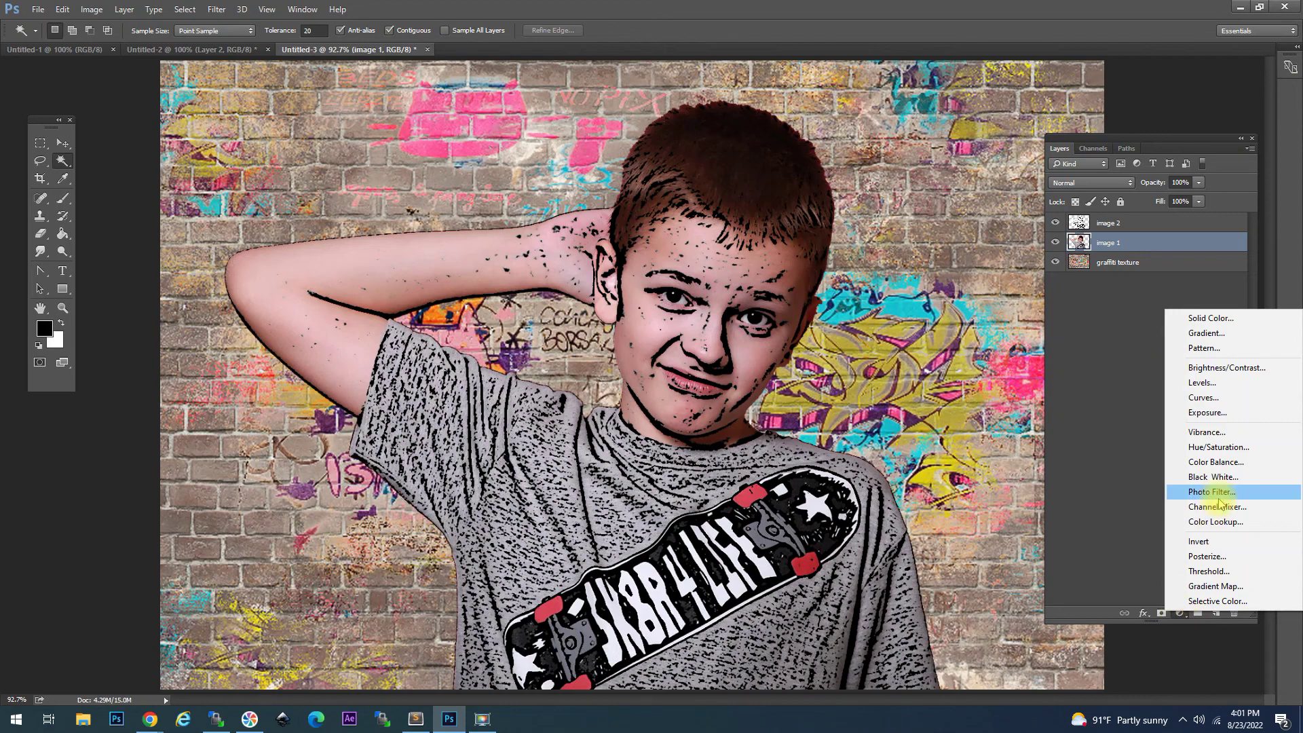
Add a Gradient Map clipped to image 1 and add a deep blue 005faf stop at 18%.
{"action": "left_click", "coordinate": [1215, 586]}
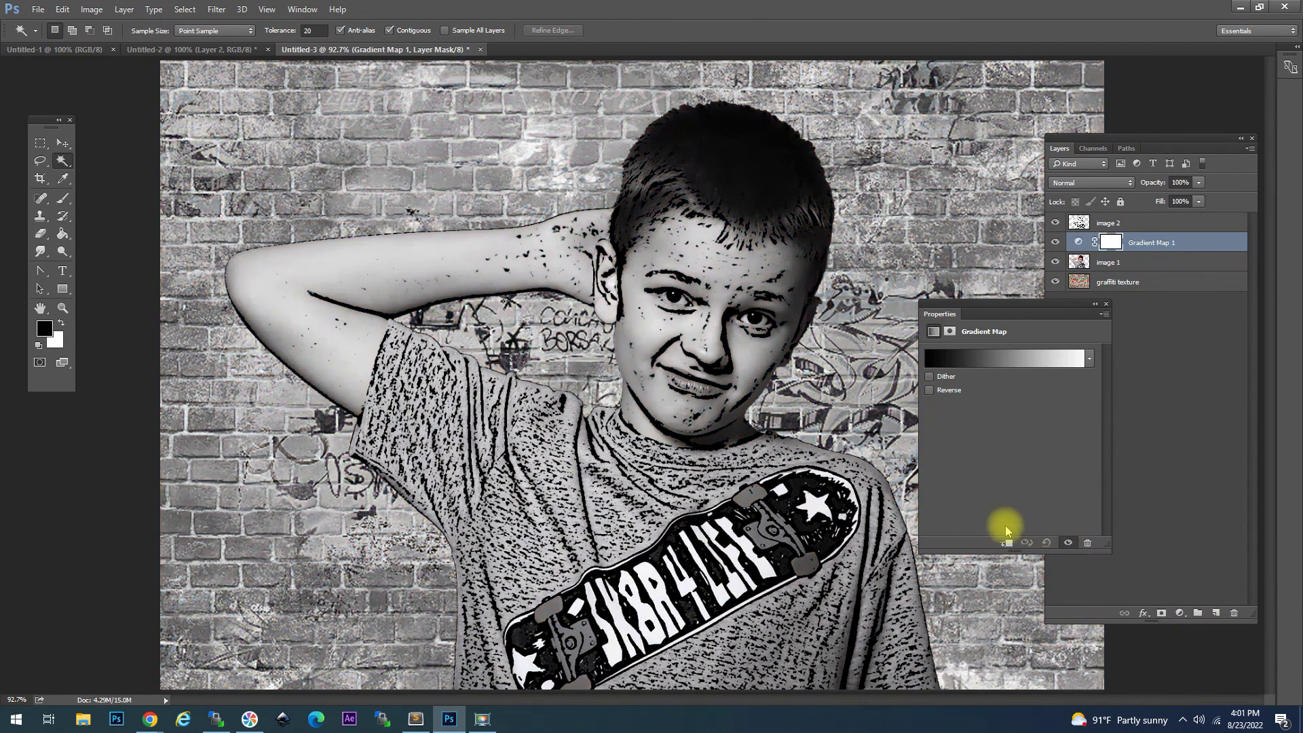
{"action": "left_click", "coordinate": [1007, 541]}
{"action": "left_click", "coordinate": [986, 359]}
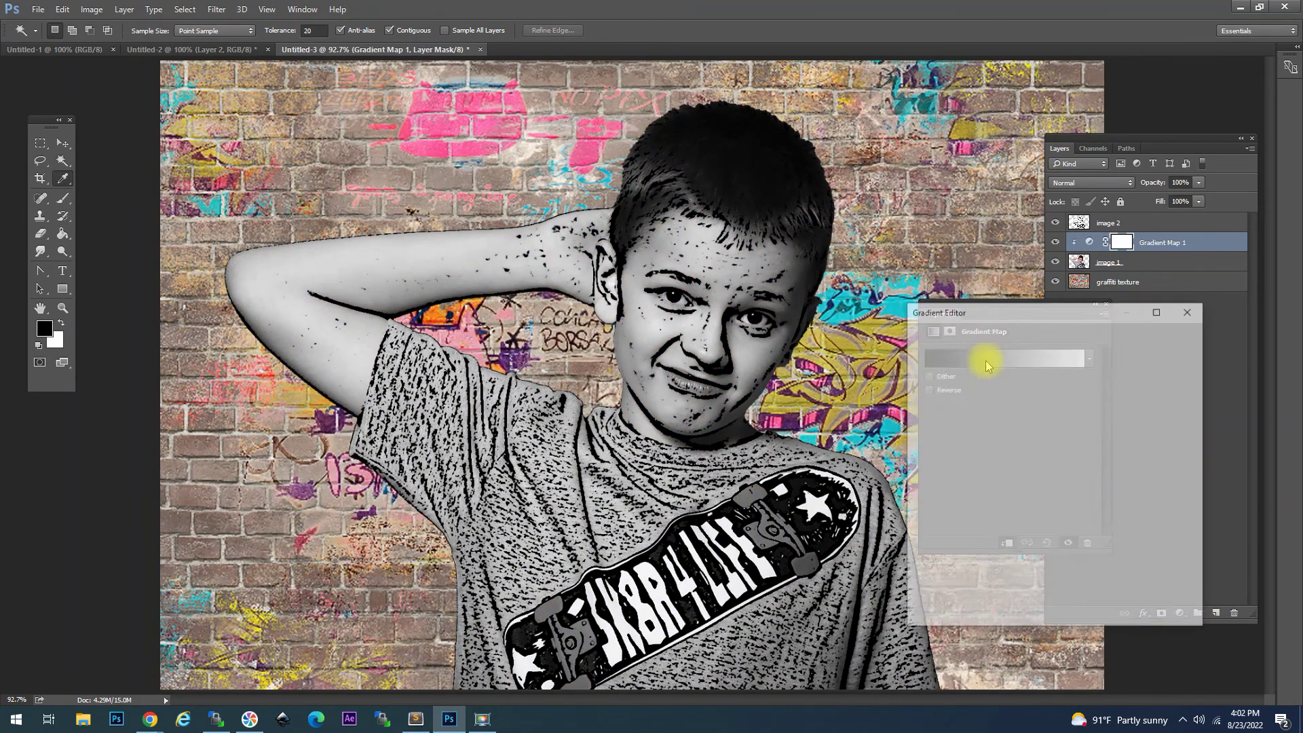
{"action": "left_click", "coordinate": [924, 534]}
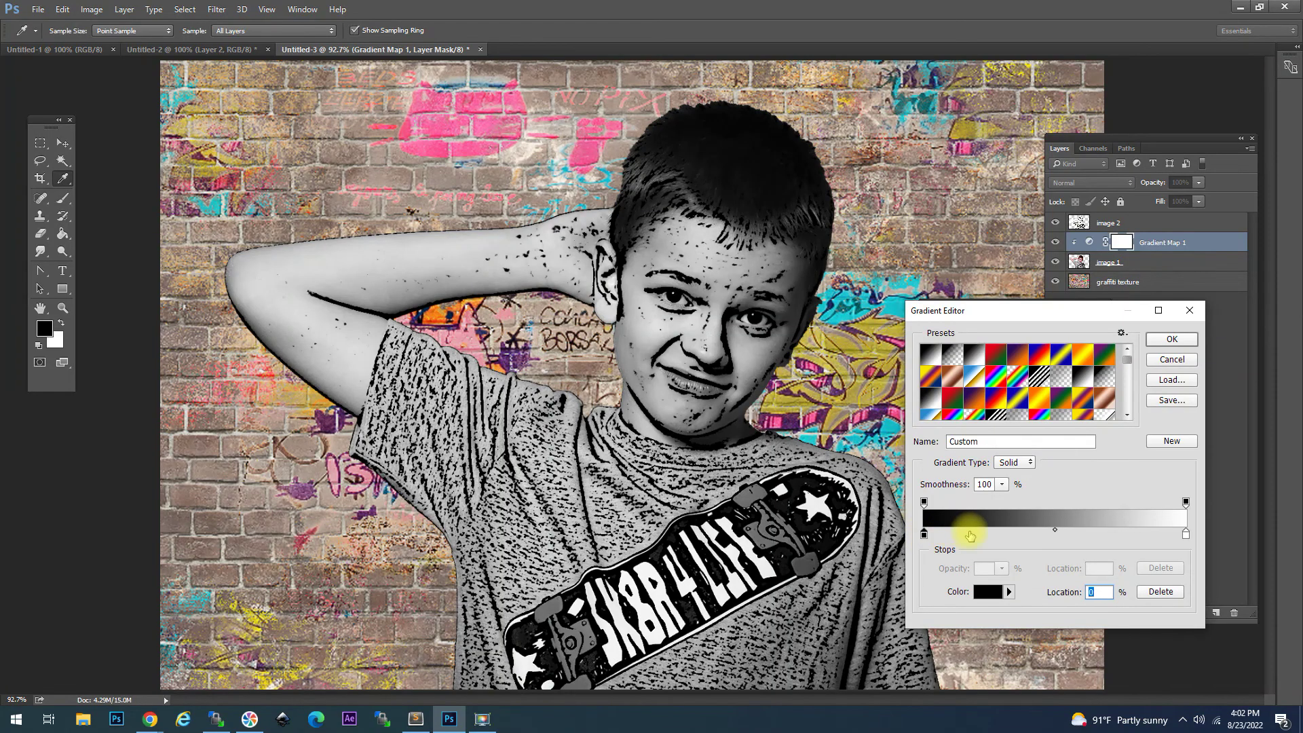
{"action": "left_click", "coordinate": [971, 536]}
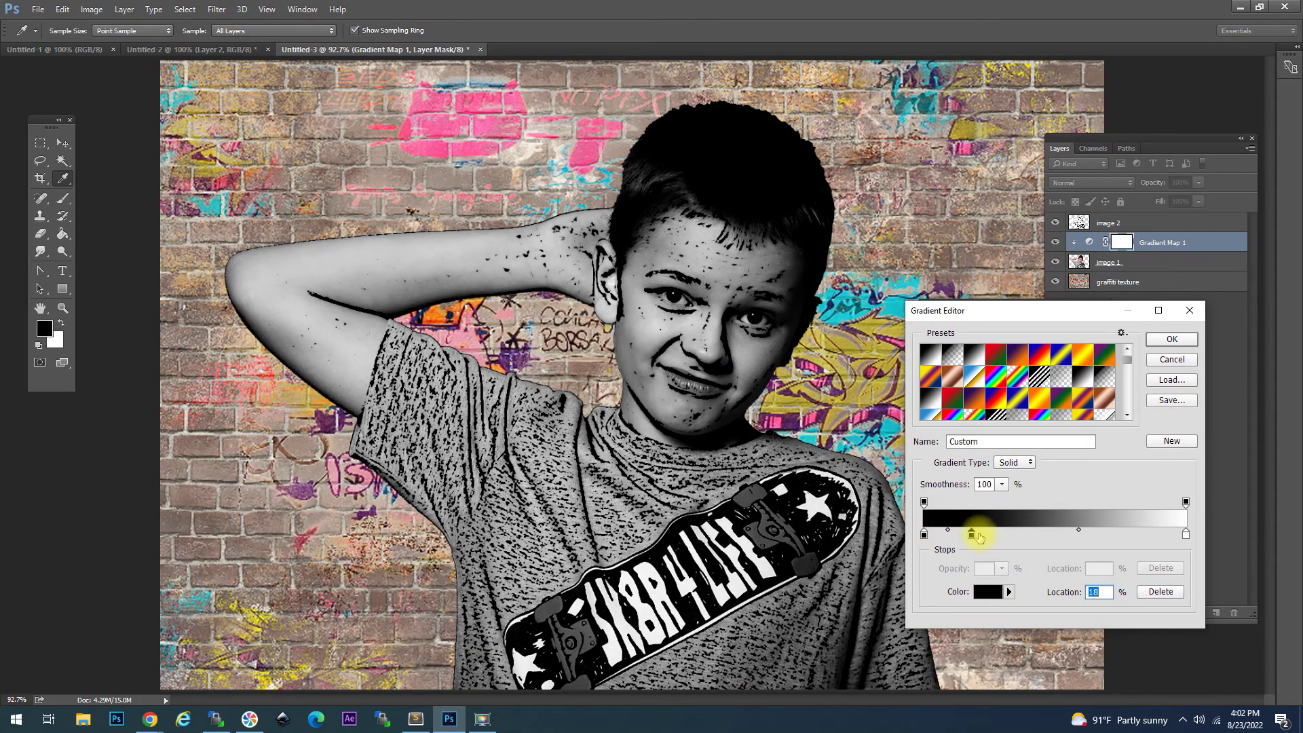
{"action": "left_click", "coordinate": [989, 593]}
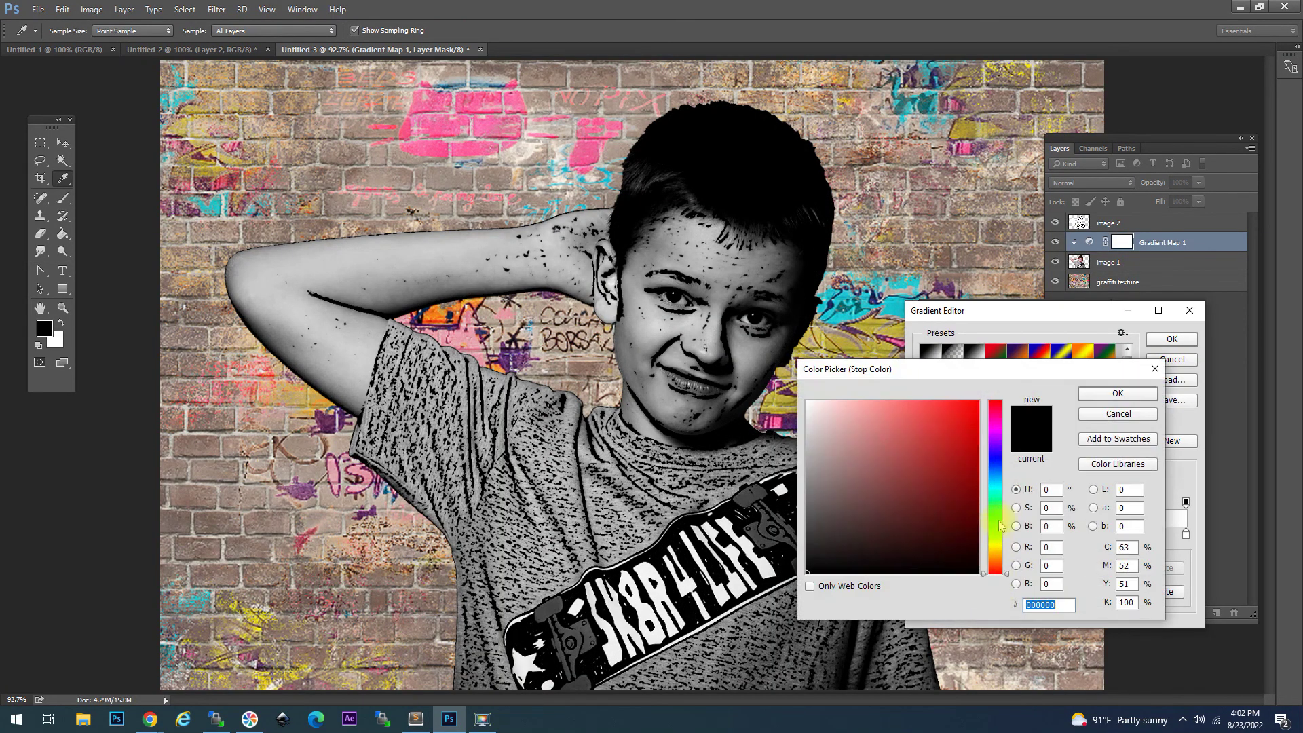
{"action": "left_click", "coordinate": [997, 479]}
{"action": "left_click_drag", "start_coordinate": [951, 436], "coordinate": [980, 457]}
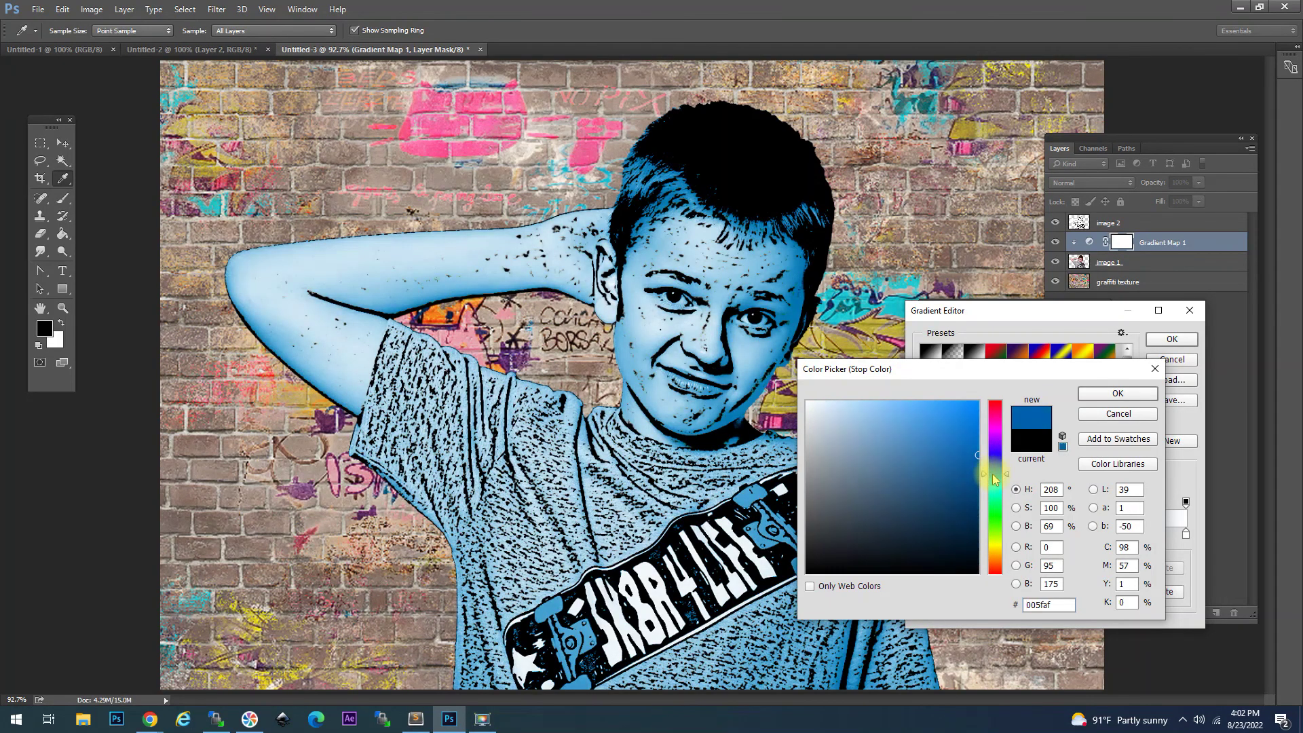
{"action": "left_click", "coordinate": [1113, 394]}
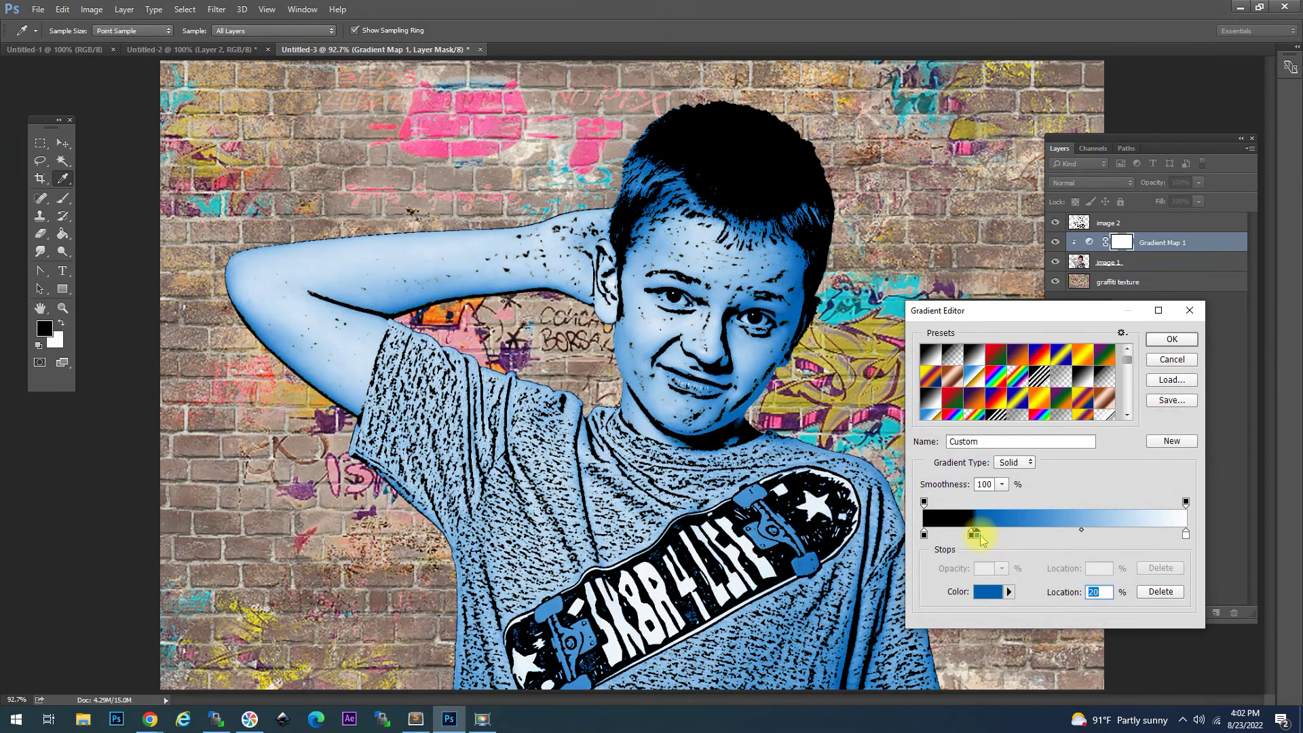
Add a vivid orange f06600 stop, set hard band edges with white at 66%, and accept the gradient.
{"action": "left_click", "coordinate": [1024, 536]}
{"action": "left_click", "coordinate": [992, 592]}
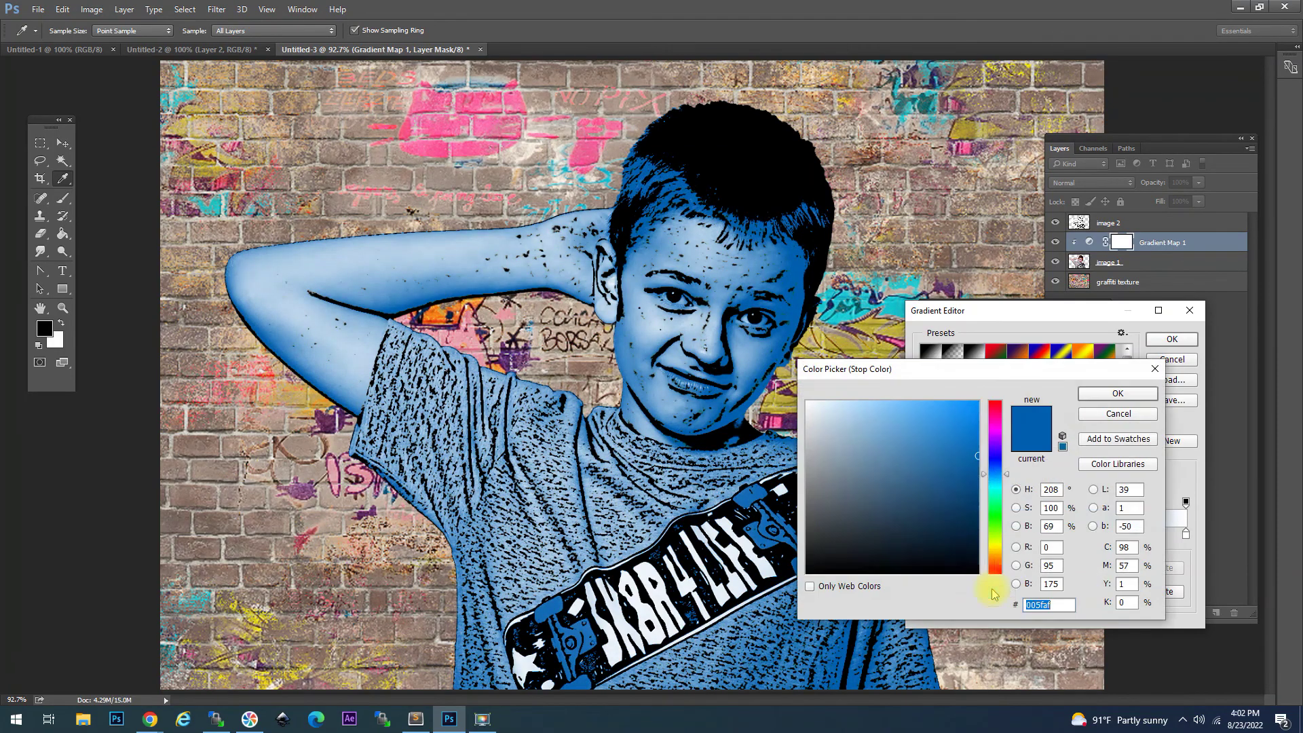
{"action": "left_click", "coordinate": [1089, 395]}
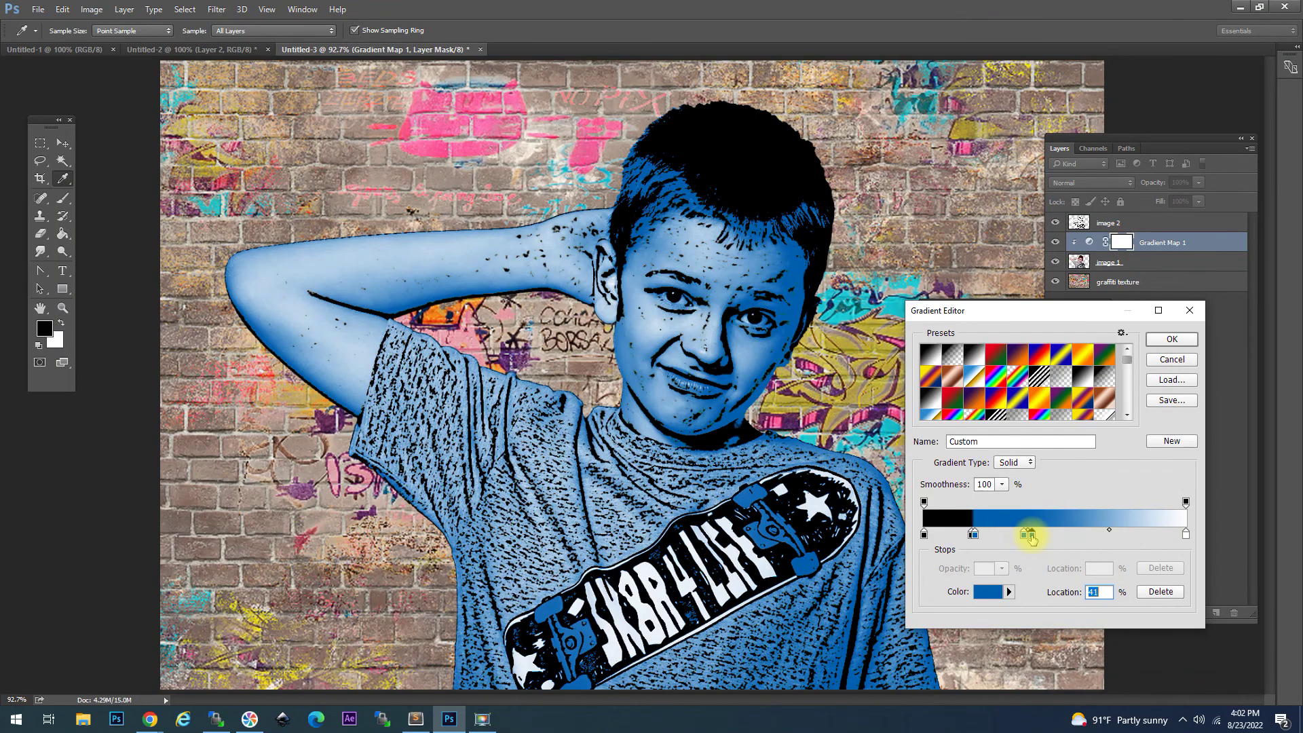
{"action": "left_click", "coordinate": [992, 593]}
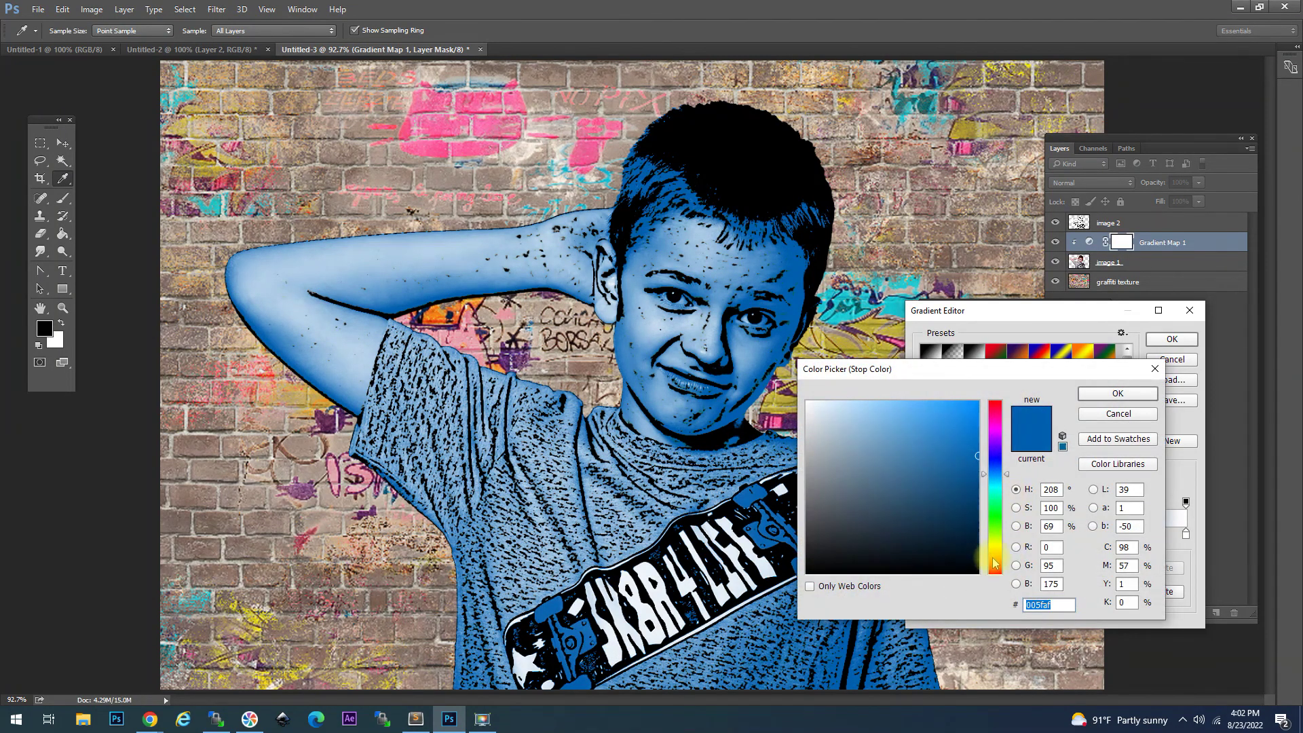
{"action": "left_click_drag", "start_coordinate": [996, 553], "coordinate": [996, 566]}
{"action": "left_click_drag", "start_coordinate": [977, 454], "coordinate": [977, 412]}
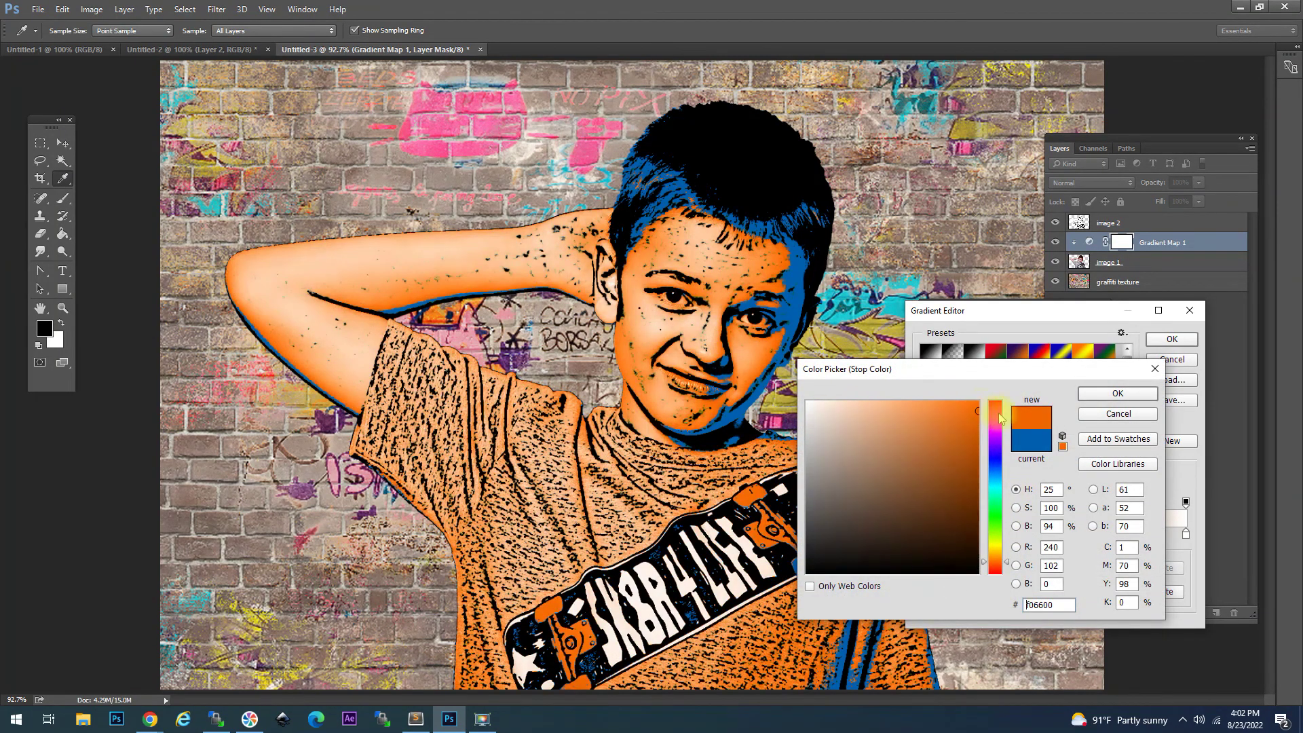
{"action": "left_click", "coordinate": [1119, 395]}
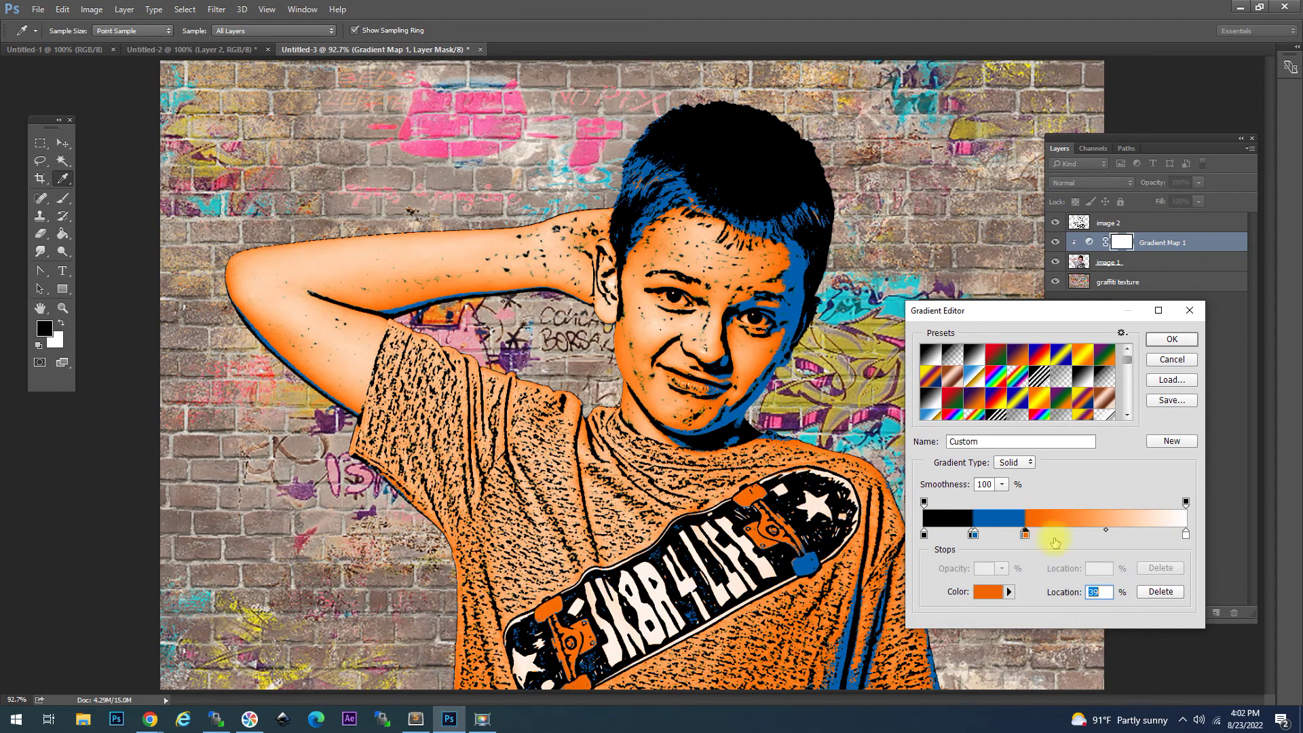
{"action": "left_click_drag", "start_coordinate": [1085, 538], "coordinate": [1101, 537]}
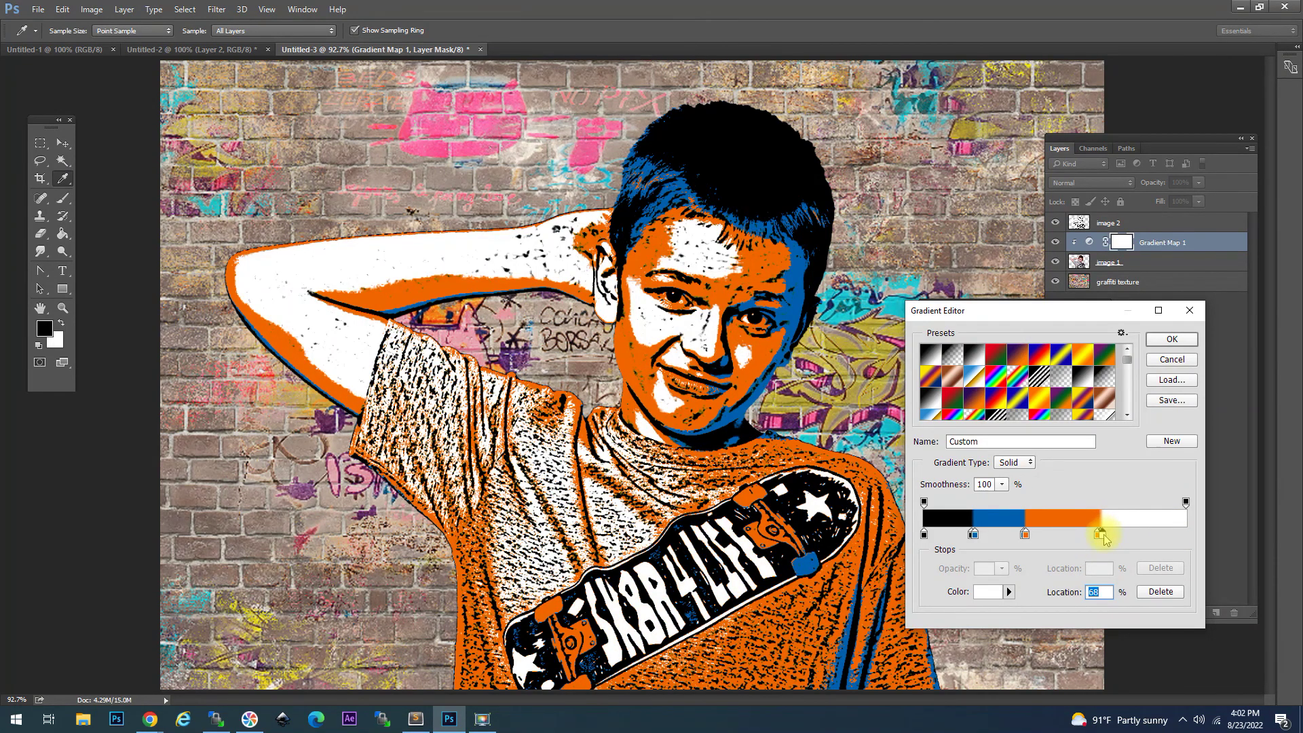
{"action": "left_click_drag", "start_coordinate": [1099, 538], "coordinate": [1099, 537]}
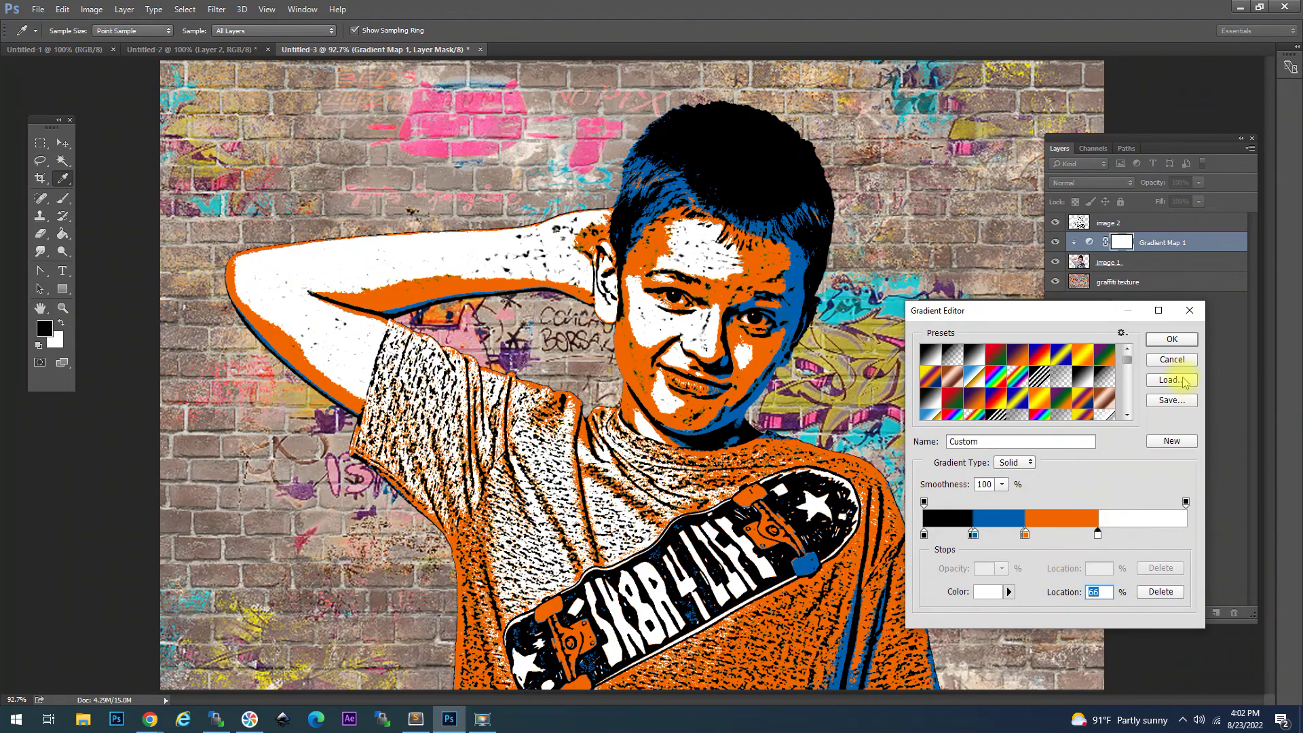
{"action": "left_click", "coordinate": [1171, 339]}
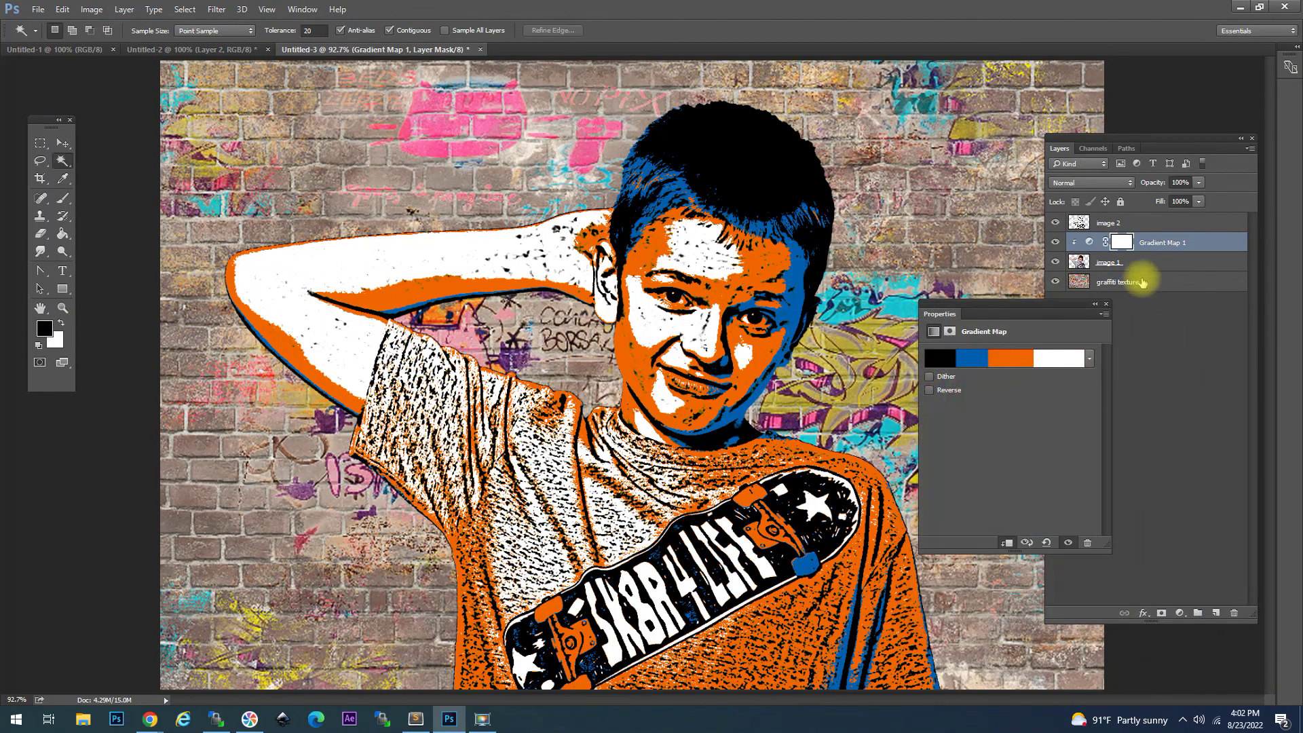
Give image 1 a 6 px black Stroke layer style positioned Inside.
{"action": "left_click", "coordinate": [1107, 305]}
{"action": "left_click", "coordinate": [1149, 264]}
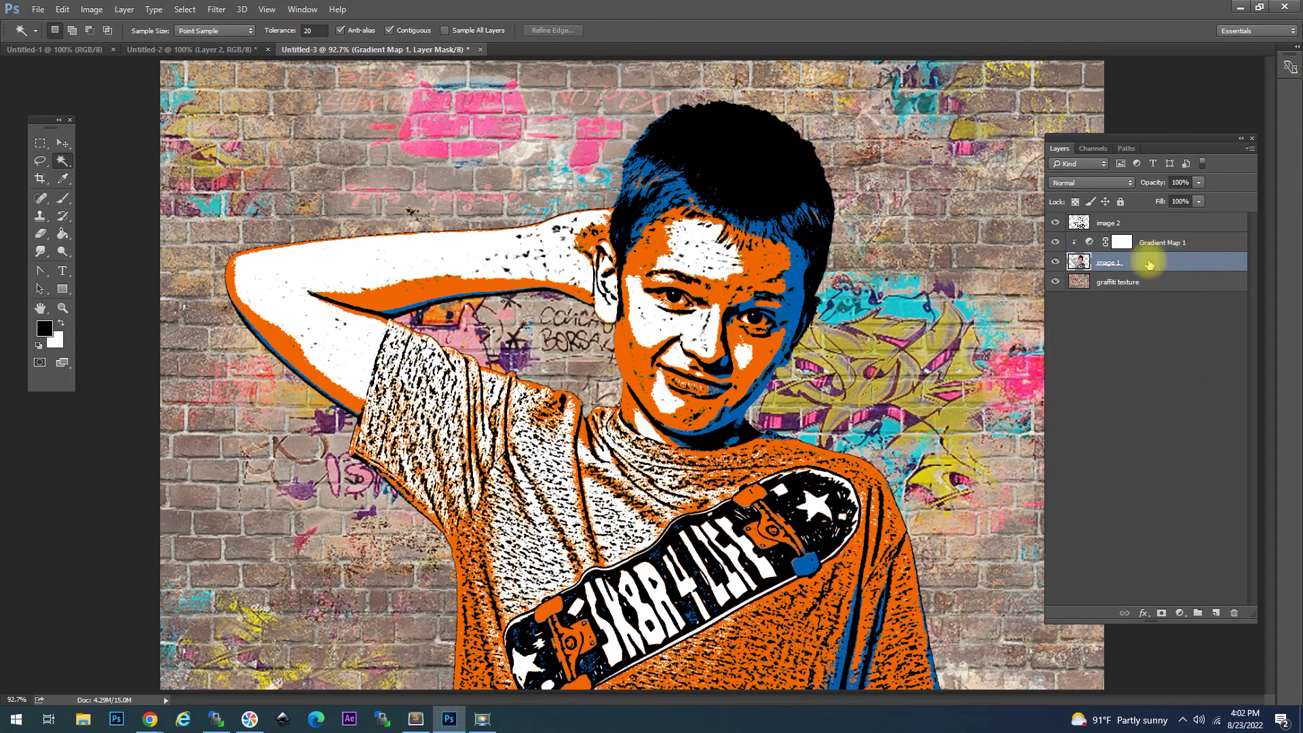
{"action": "double_click", "coordinate": [1149, 264]}
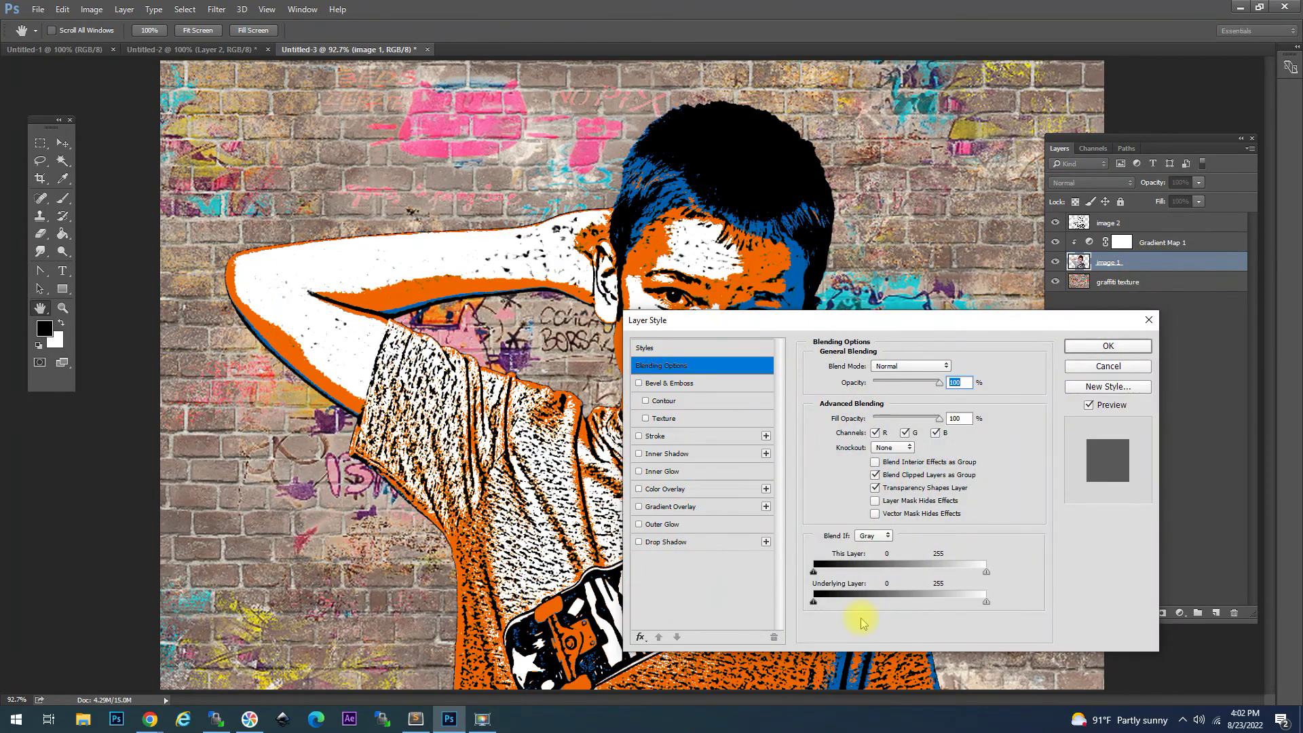
{"action": "left_click", "coordinate": [666, 435]}
{"action": "left_click_drag", "start_coordinate": [865, 326], "coordinate": [1055, 373]}
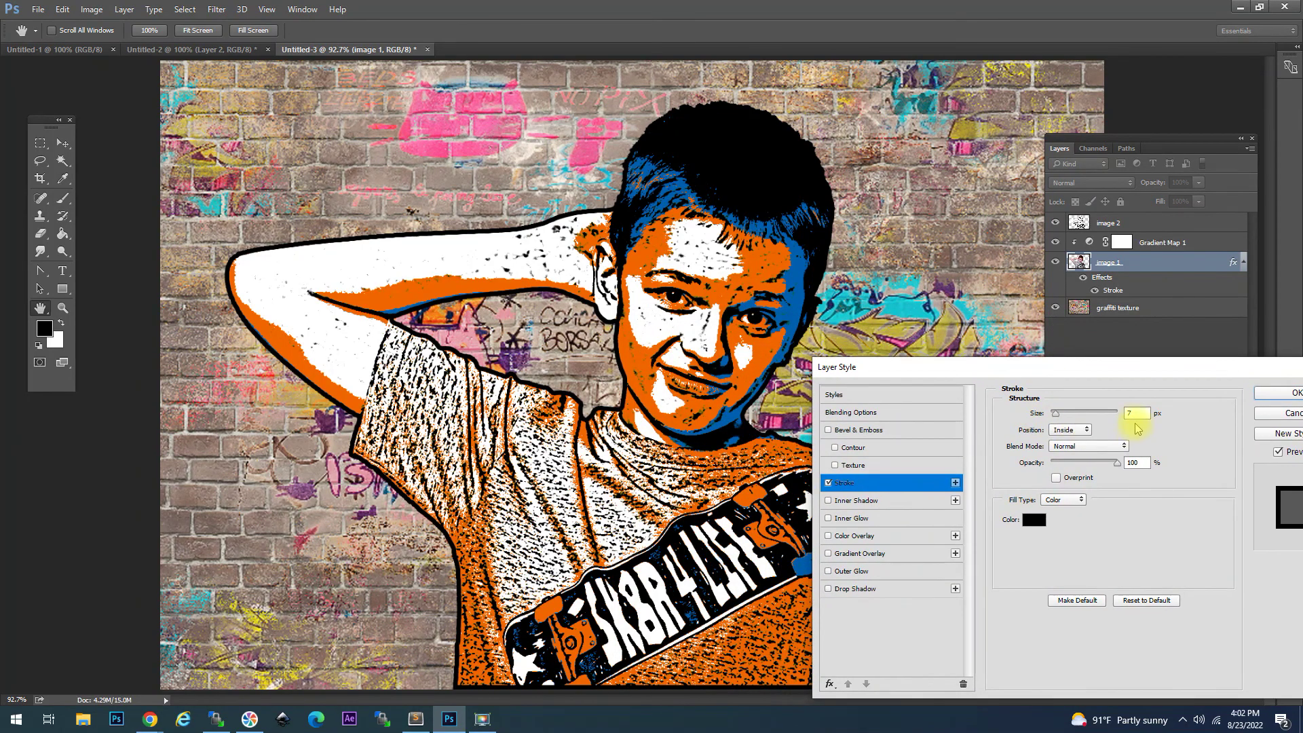
{"action": "type", "text": "6"}
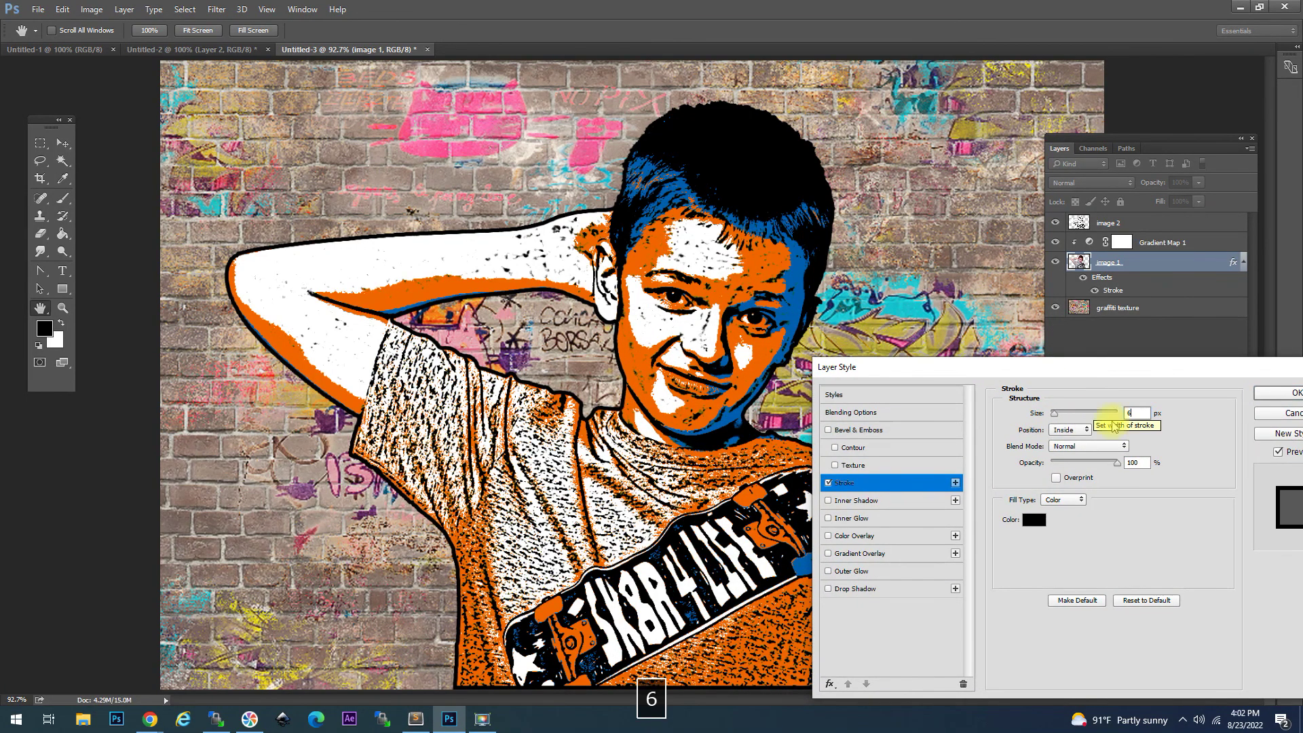
{"action": "left_click", "coordinate": [1071, 432]}
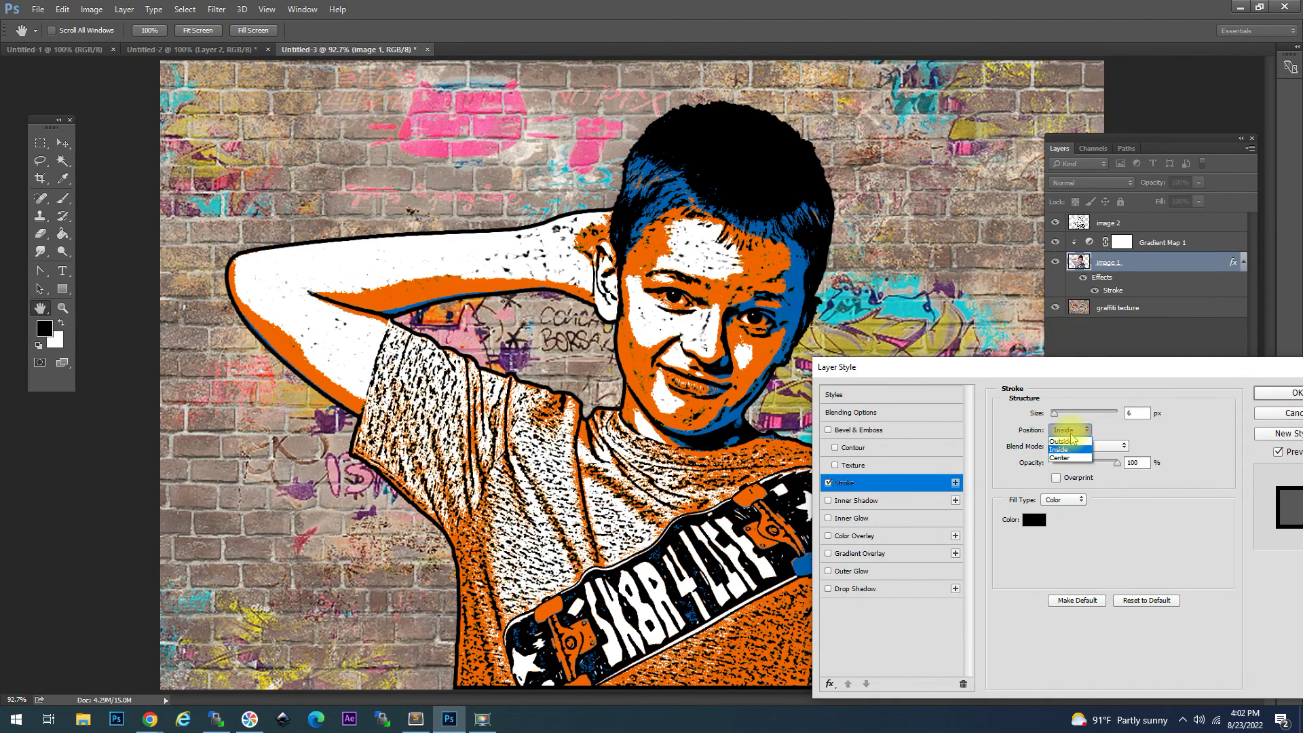
{"action": "left_click", "coordinate": [1064, 451]}
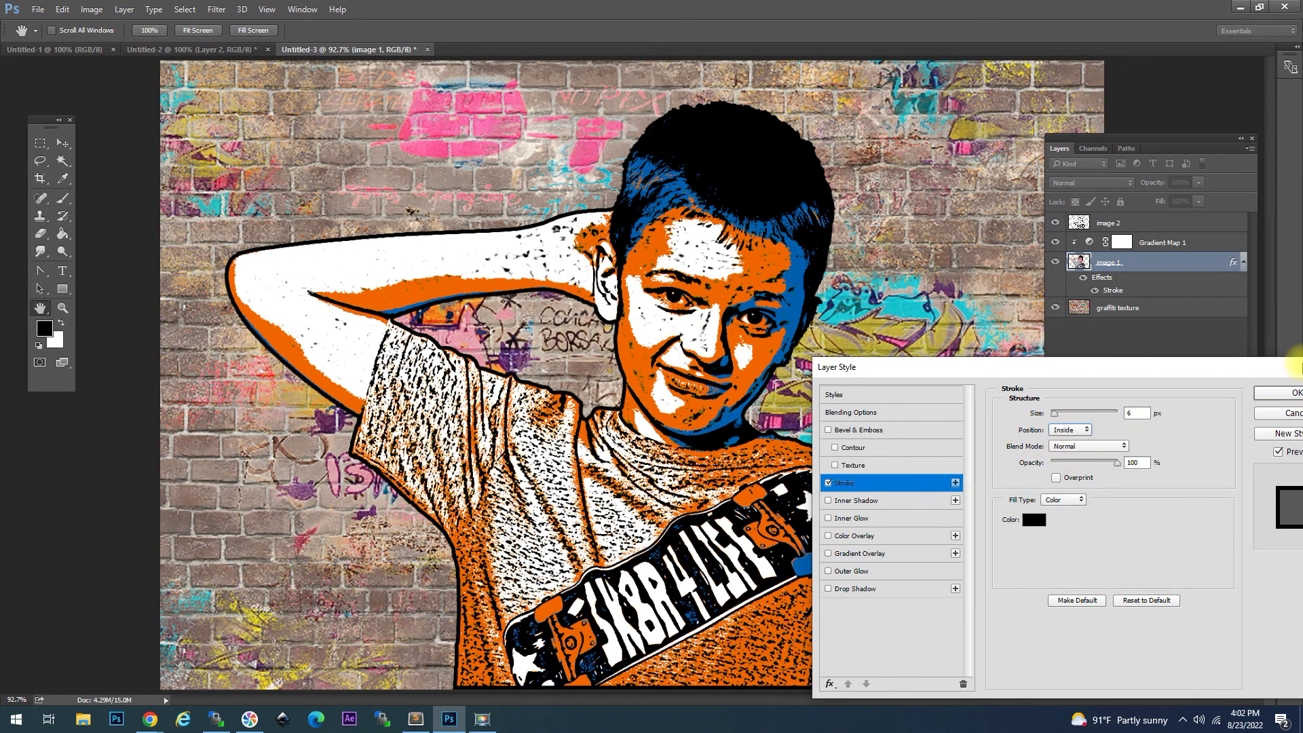
{"action": "left_click", "coordinate": [1283, 400]}
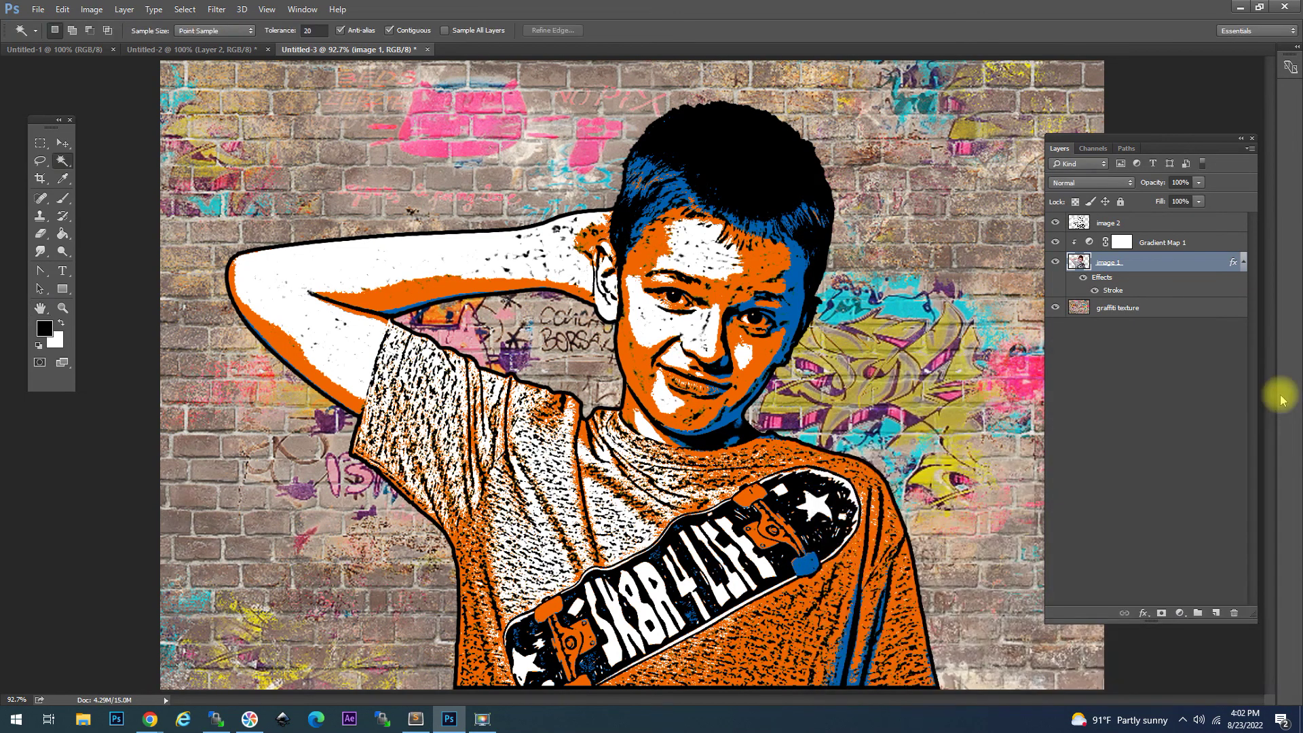
Group image 2 through image 1 into Group 1 and add a layer mask to it.
{"action": "left_click", "coordinate": [1147, 221]}
{"action": "left_click", "coordinate": [1157, 262], "text": "shift"}
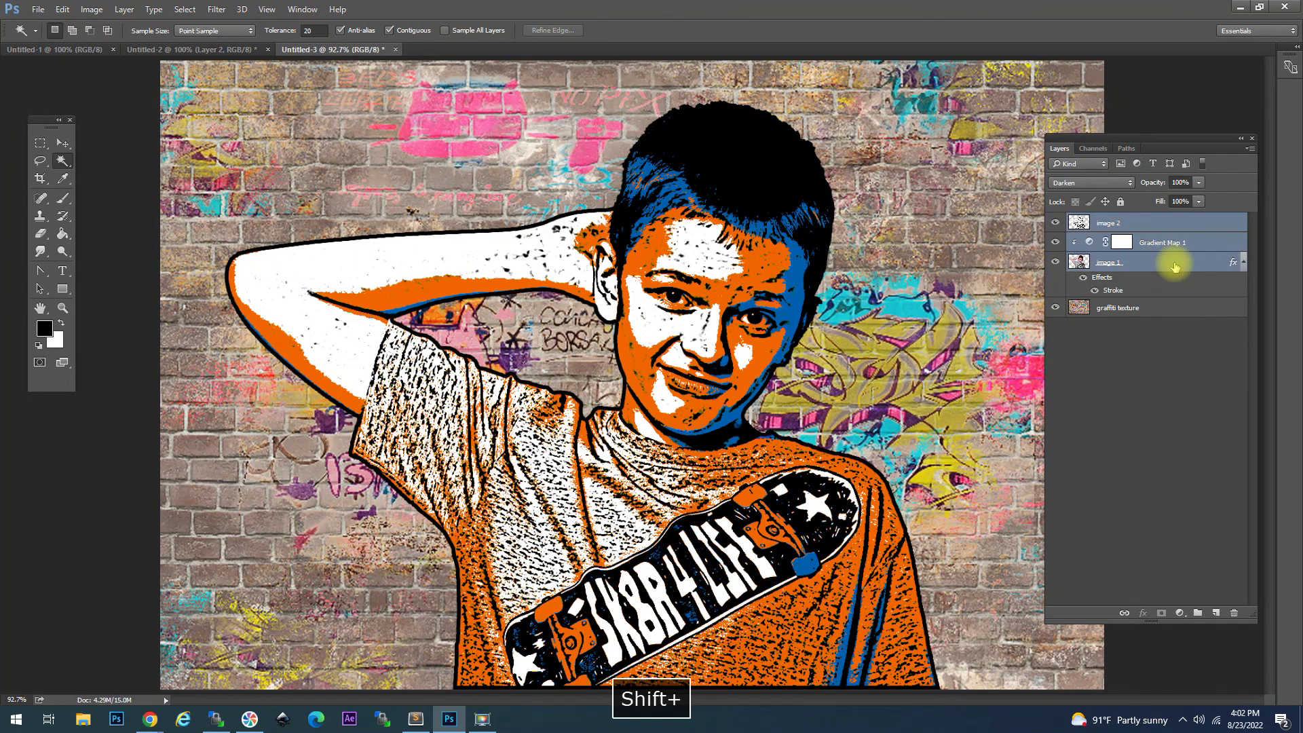
{"action": "left_click", "coordinate": [1198, 613]}
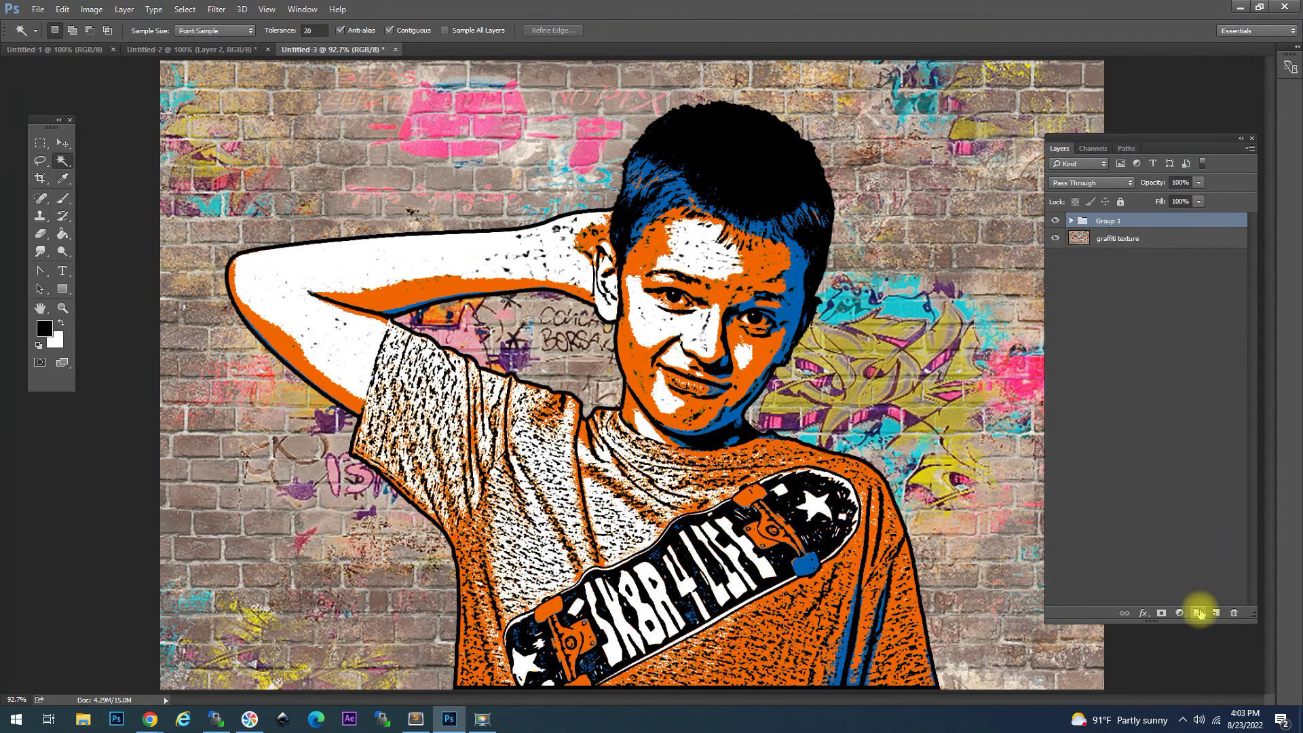
{"action": "left_click", "coordinate": [1161, 615]}
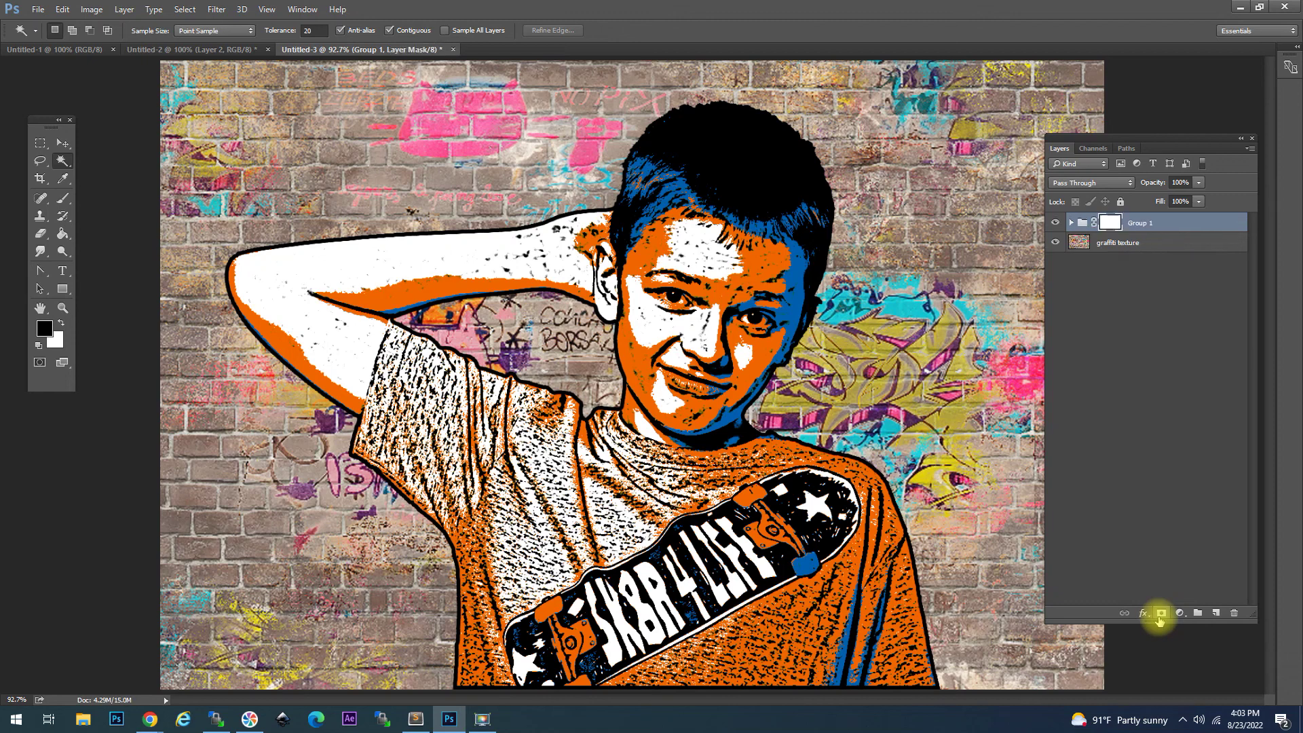
With Group 1 hidden, Apply Image from the merged wall into the group mask, then show the group.
{"action": "left_click", "coordinate": [1055, 224]}
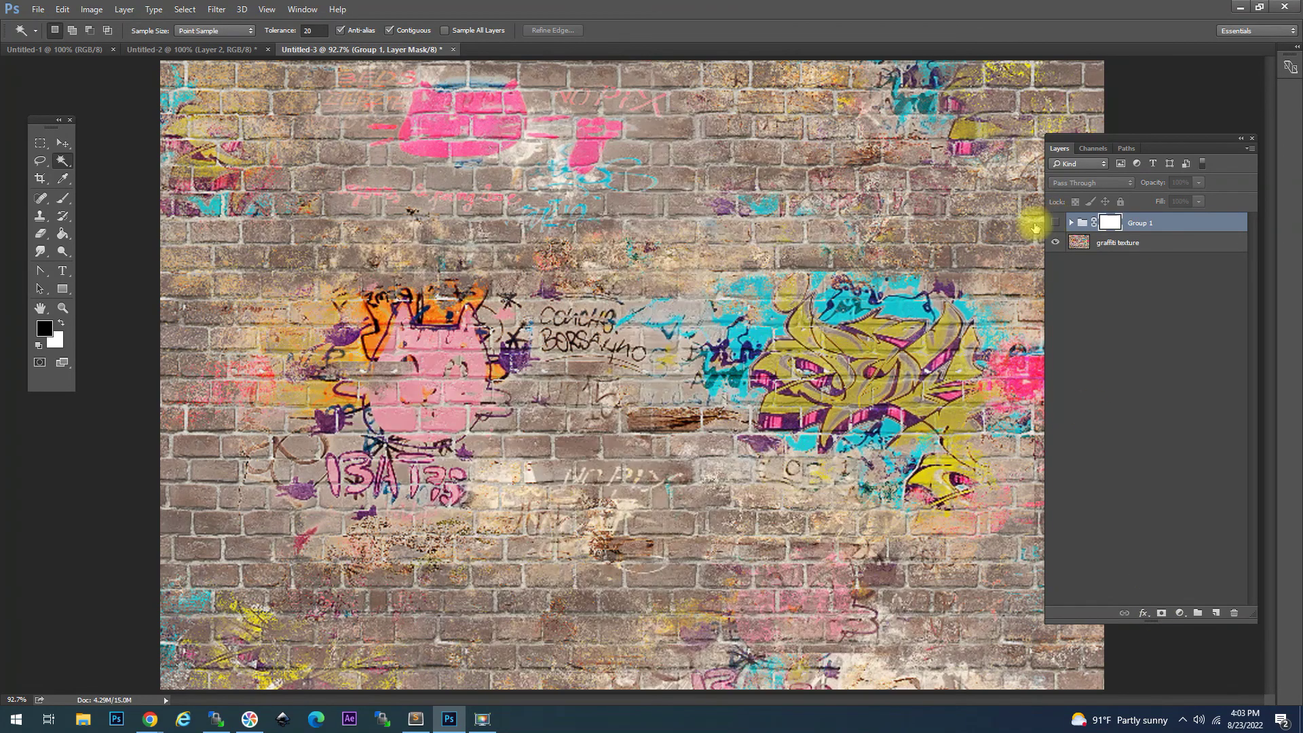
{"action": "left_click", "coordinate": [92, 9]}
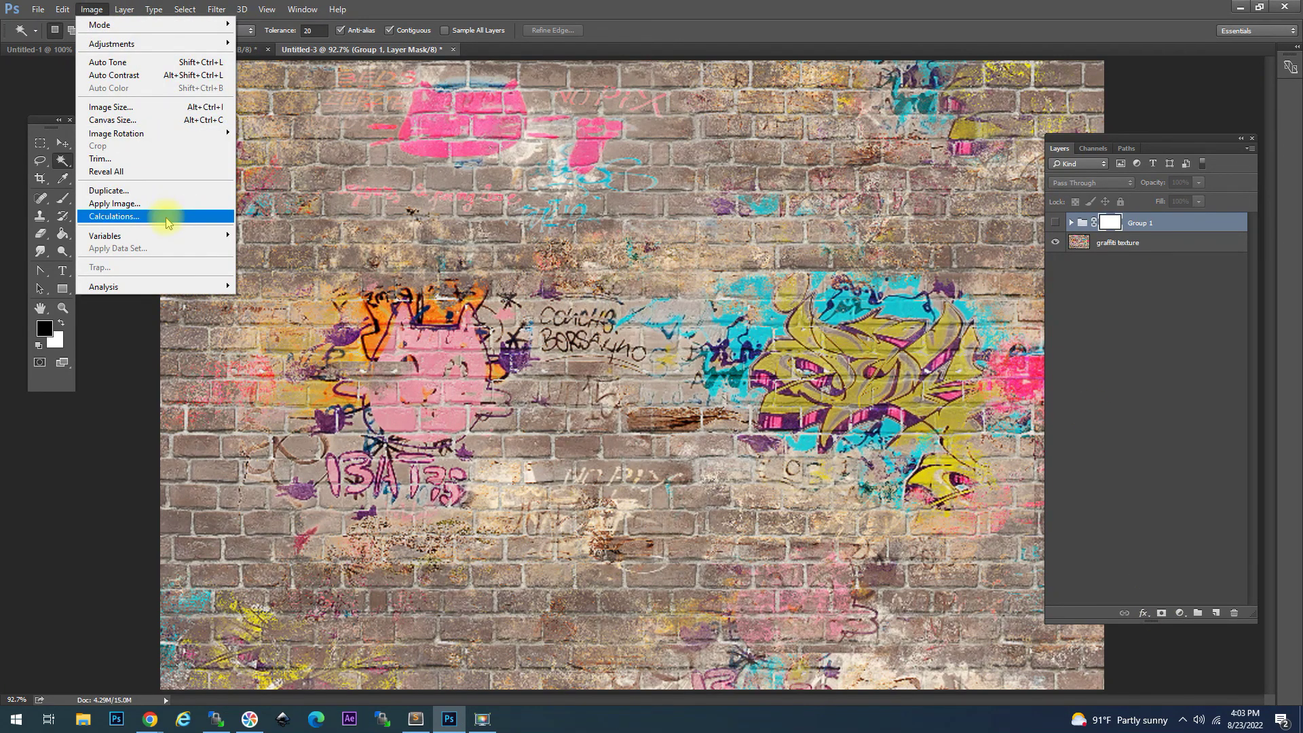
{"action": "left_click", "coordinate": [152, 204]}
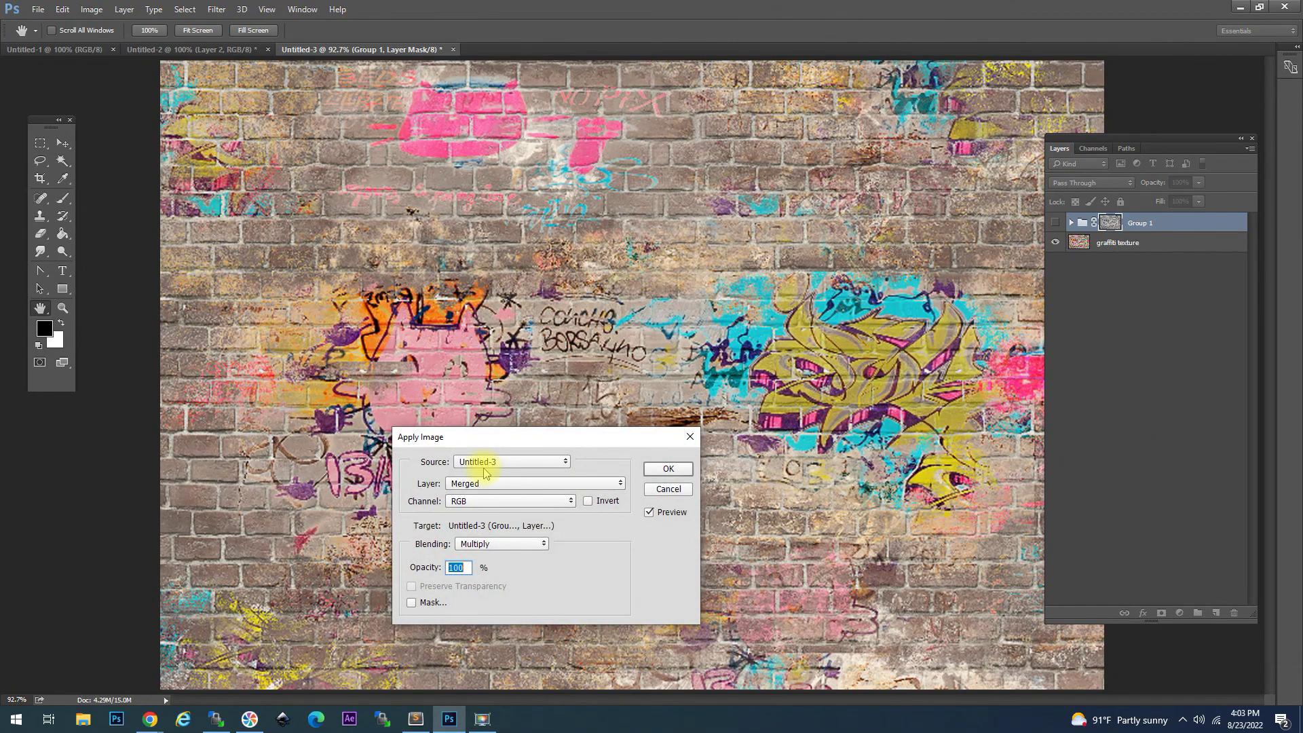
{"action": "left_click_drag", "start_coordinate": [503, 433], "coordinate": [521, 313]}
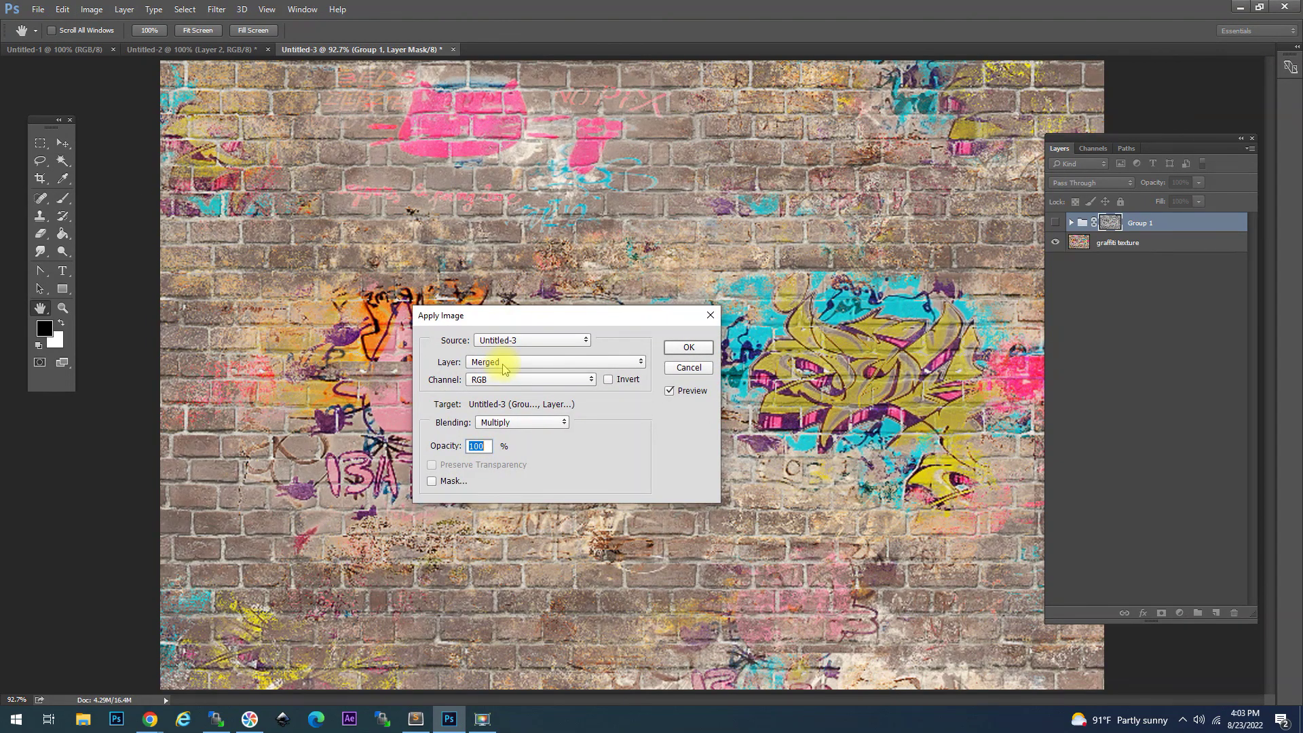
{"action": "left_click", "coordinate": [705, 352]}
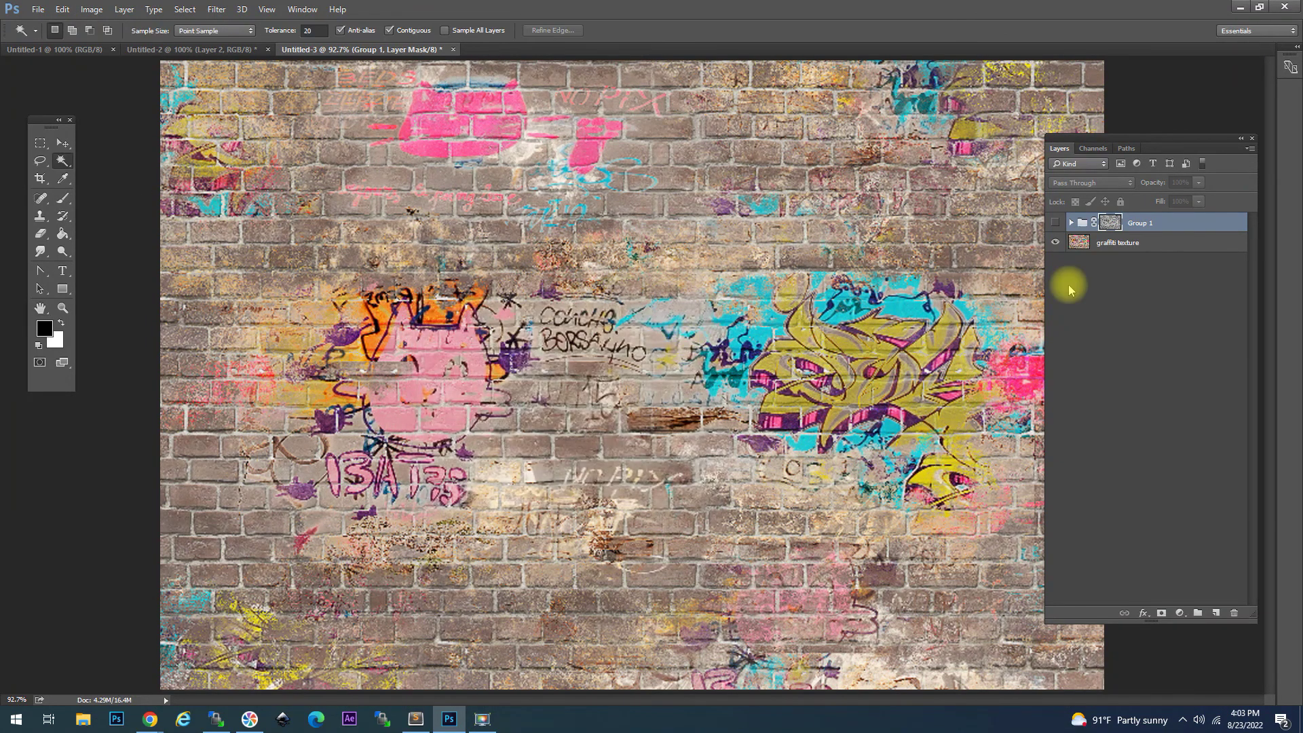
{"action": "left_click", "coordinate": [1057, 222]}
{"action": "left_click", "coordinate": [1110, 224]}
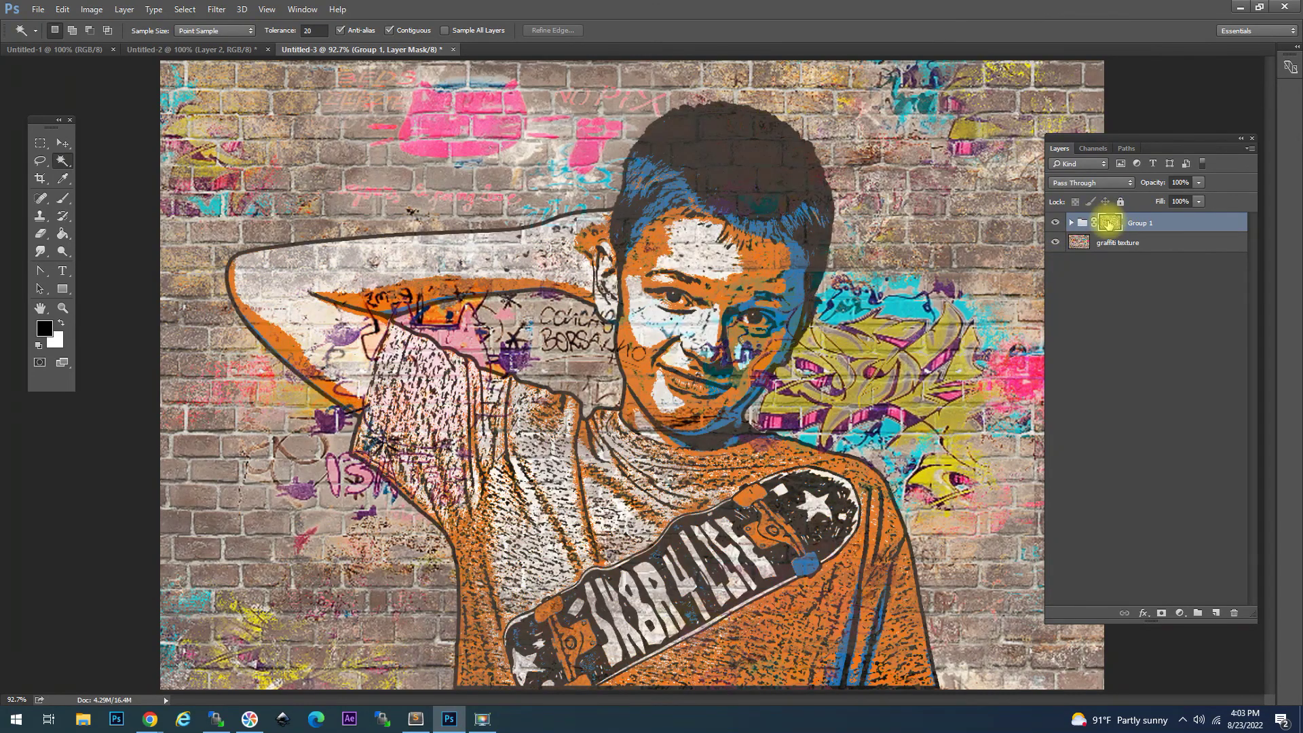
Invert Group 1's layer mask.
{"action": "left_click", "coordinate": [92, 8]}
{"action": "mouse_move", "coordinate": [231, 45]}
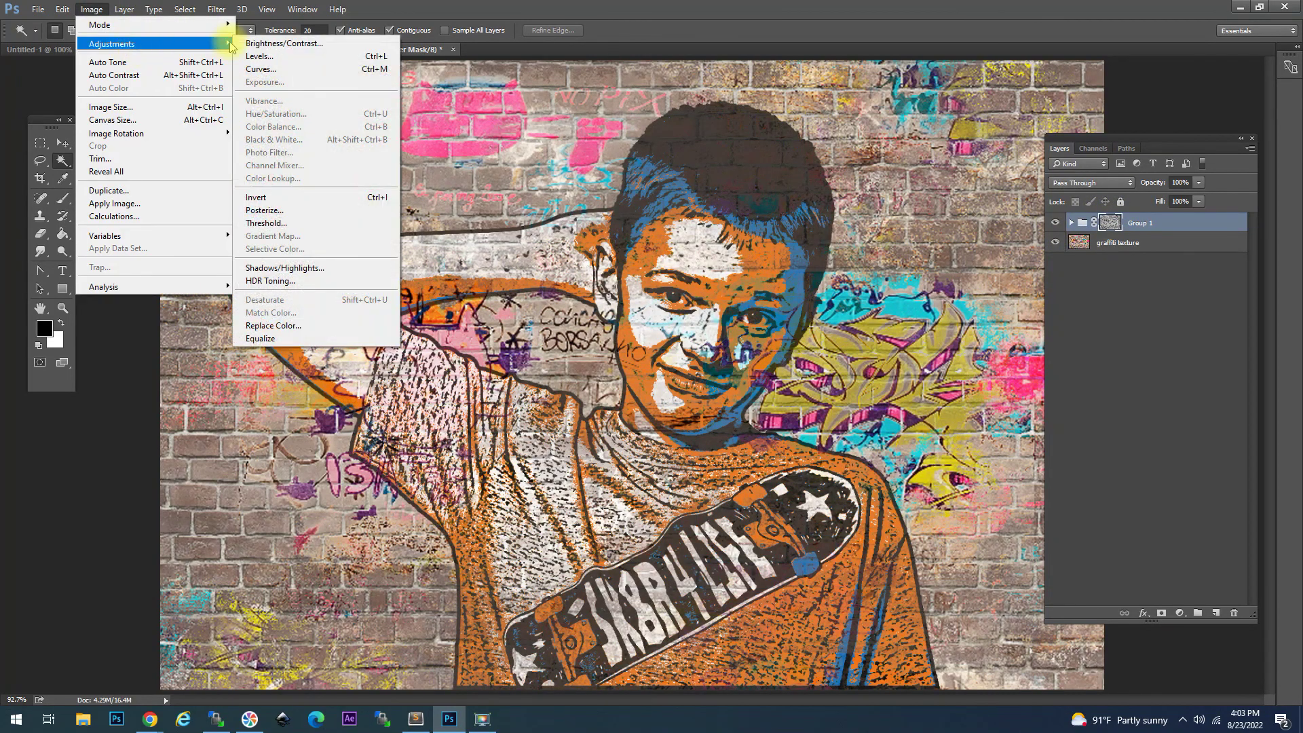
{"action": "left_click", "coordinate": [262, 197]}
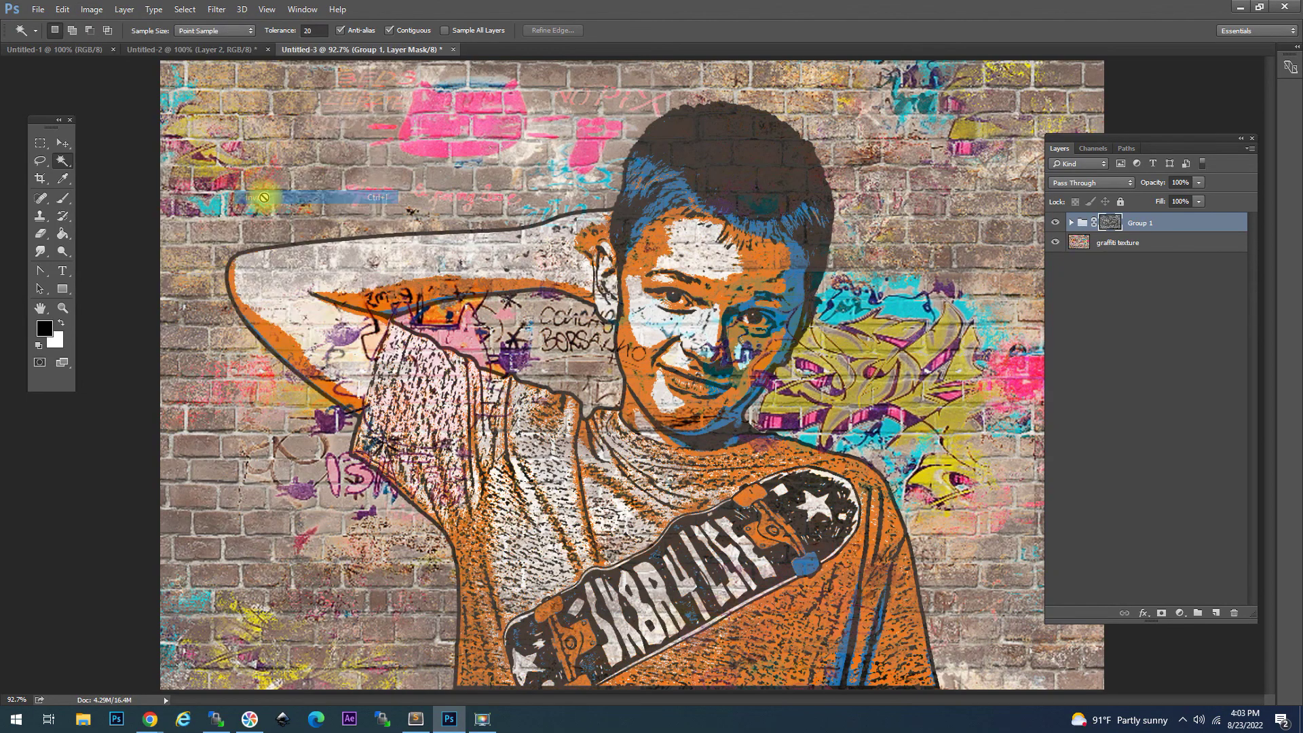
Apply Levels to the mask with the white input pulled in to 119.
{"action": "left_click", "coordinate": [91, 9]}
{"action": "mouse_move", "coordinate": [228, 43]}
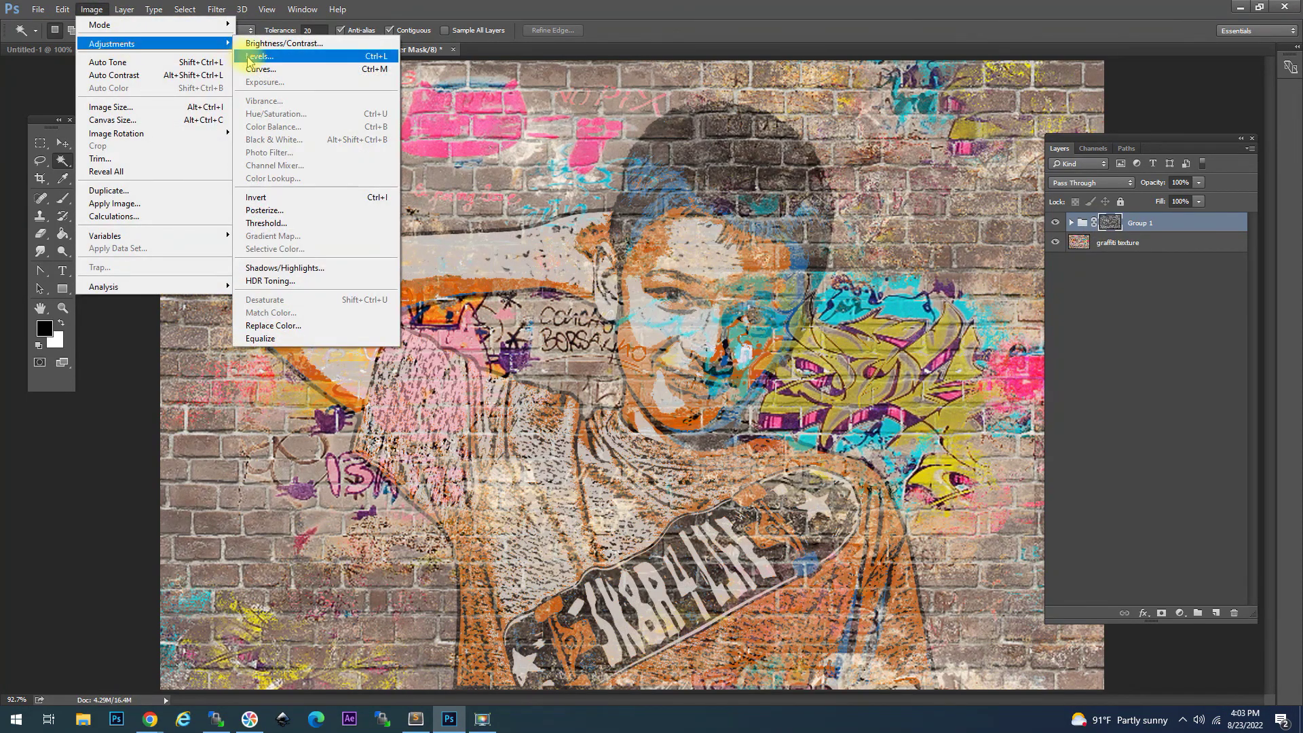
{"action": "left_click", "coordinate": [262, 58]}
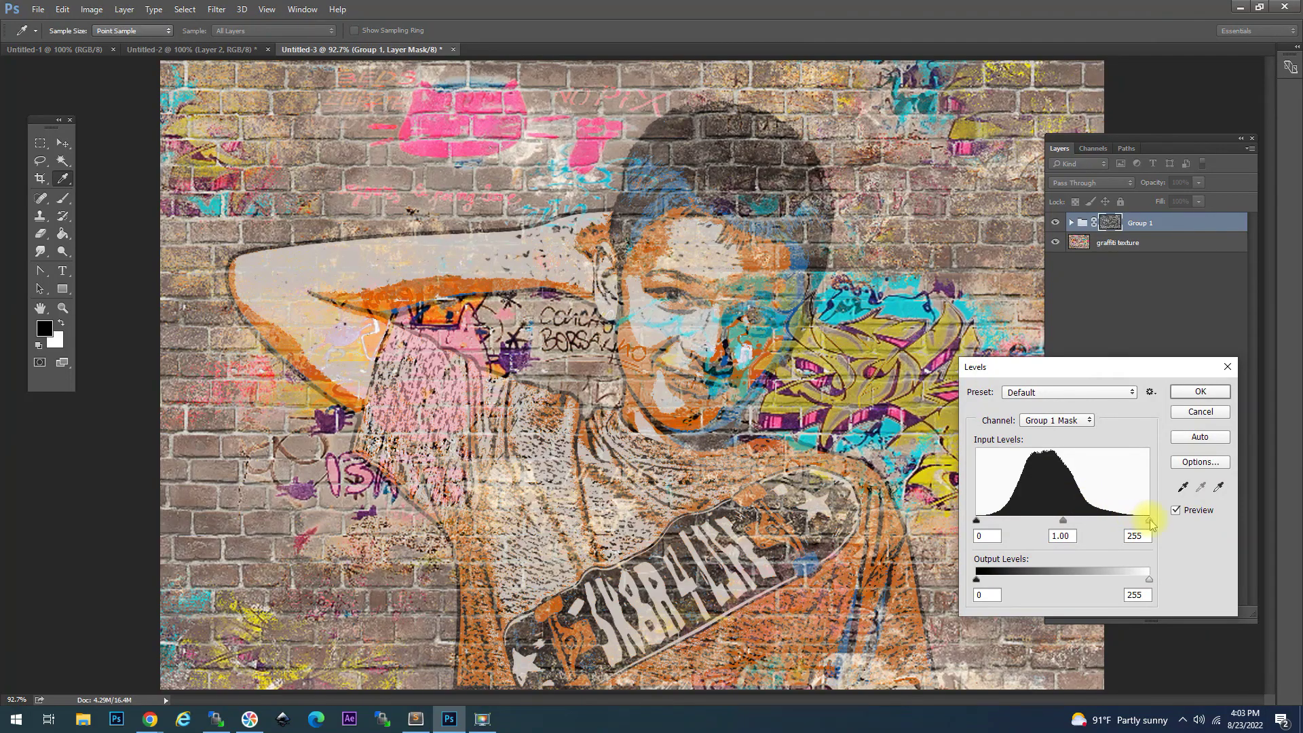
{"action": "left_click_drag", "start_coordinate": [1101, 525], "coordinate": [998, 521]}
{"action": "left_click_drag", "start_coordinate": [1100, 523], "coordinate": [1048, 522]}
{"action": "left_click", "coordinate": [1188, 391]}
Add a Hue/Saturation adjustment above graffiti texture with Saturation +64, then select Group 1.
{"action": "key", "text": "w"}
{"action": "left_click", "coordinate": [1117, 243]}
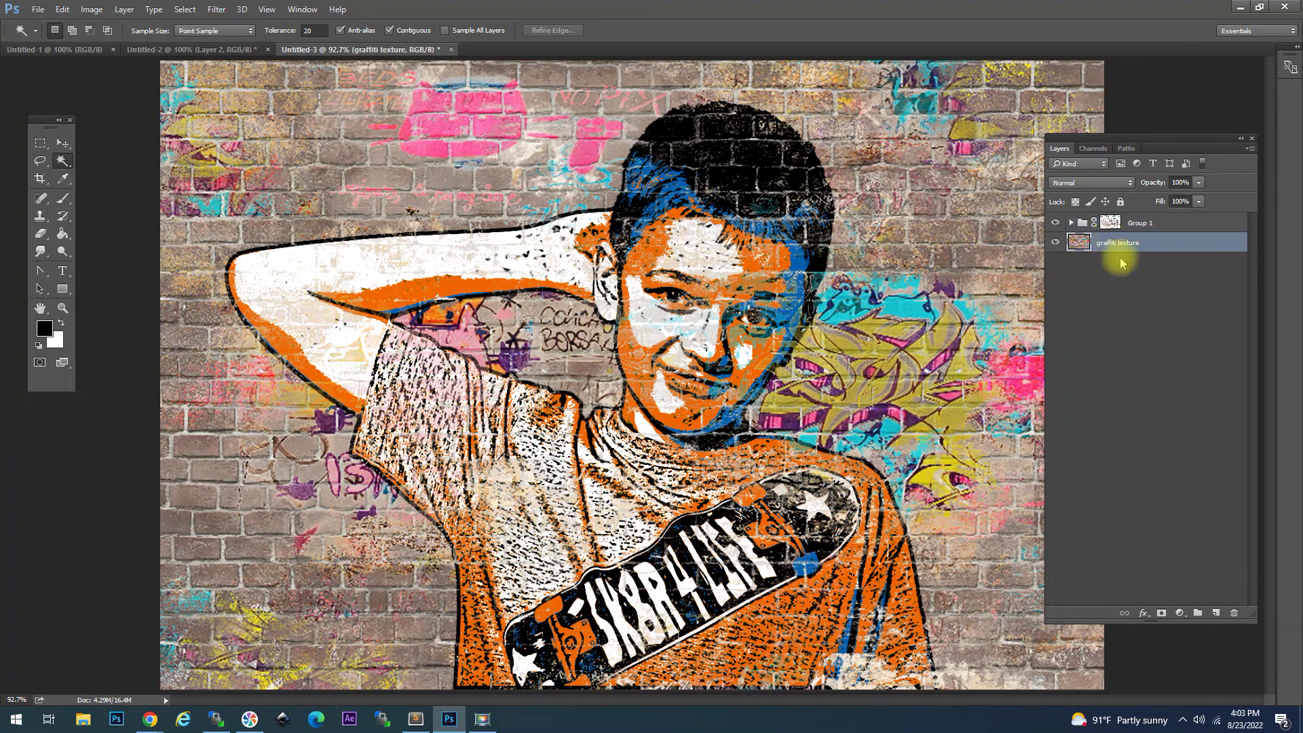
{"action": "left_click", "coordinate": [1180, 613]}
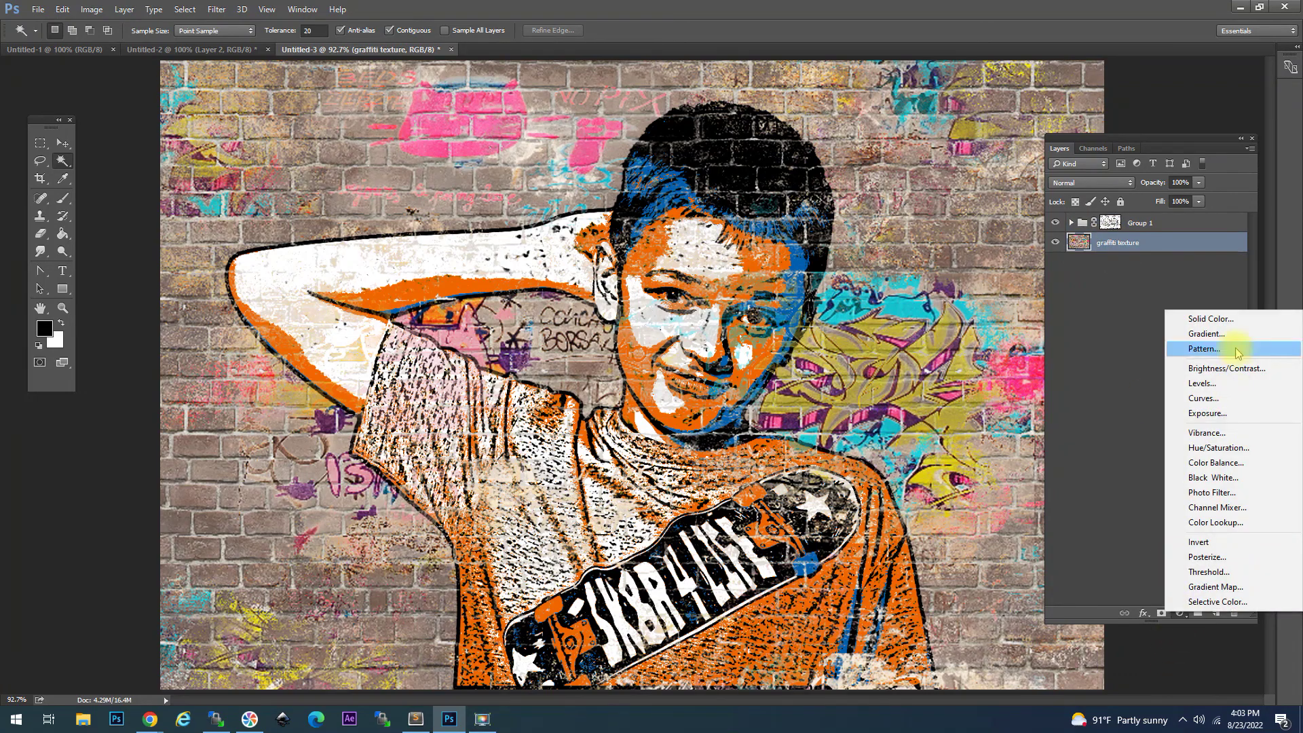
{"action": "left_click", "coordinate": [1215, 449]}
{"action": "left_click_drag", "start_coordinate": [1012, 438], "coordinate": [1062, 443]}
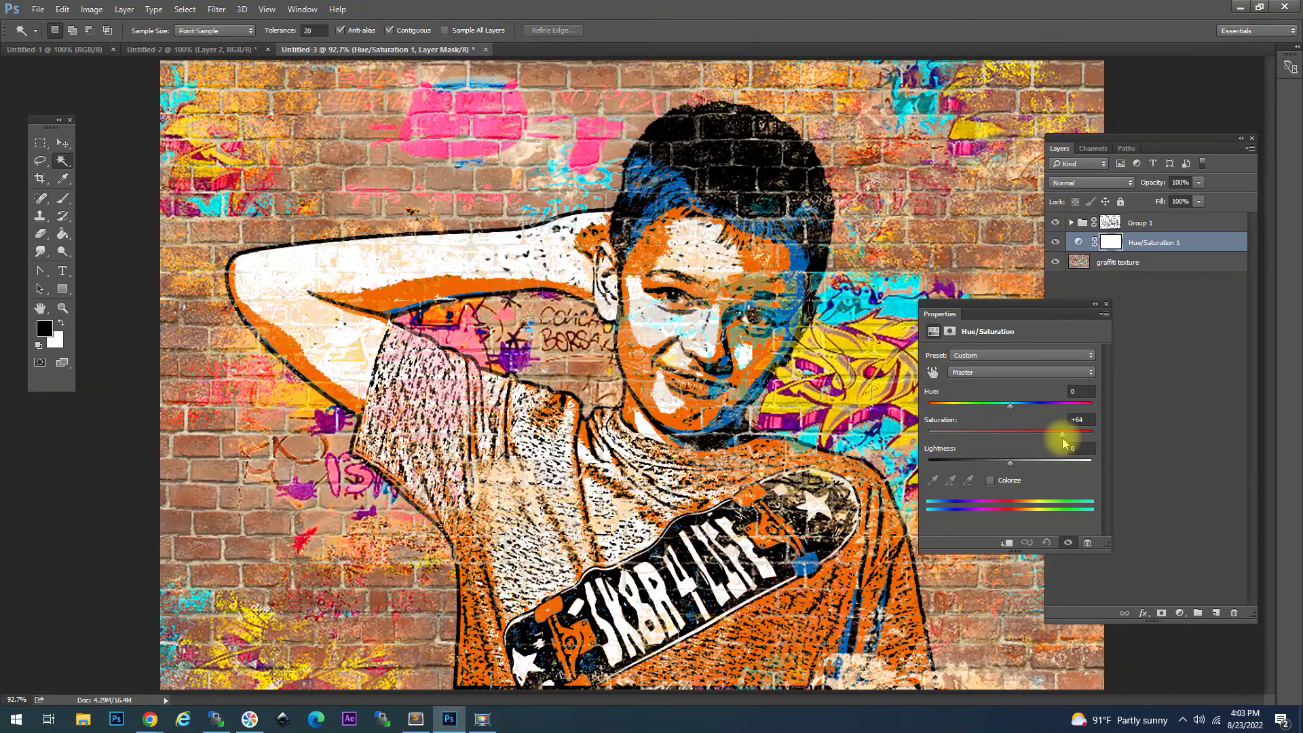
{"action": "left_click", "coordinate": [1106, 303]}
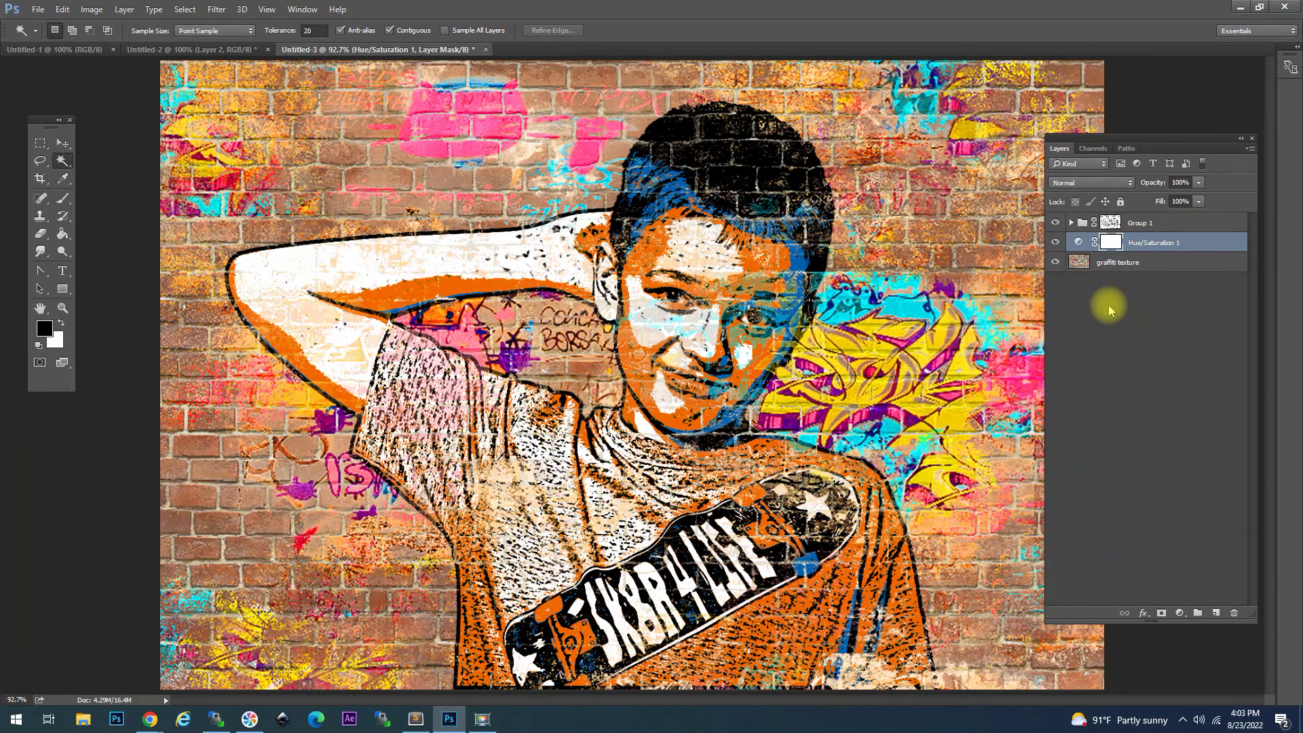
{"action": "left_click", "coordinate": [1163, 226]}
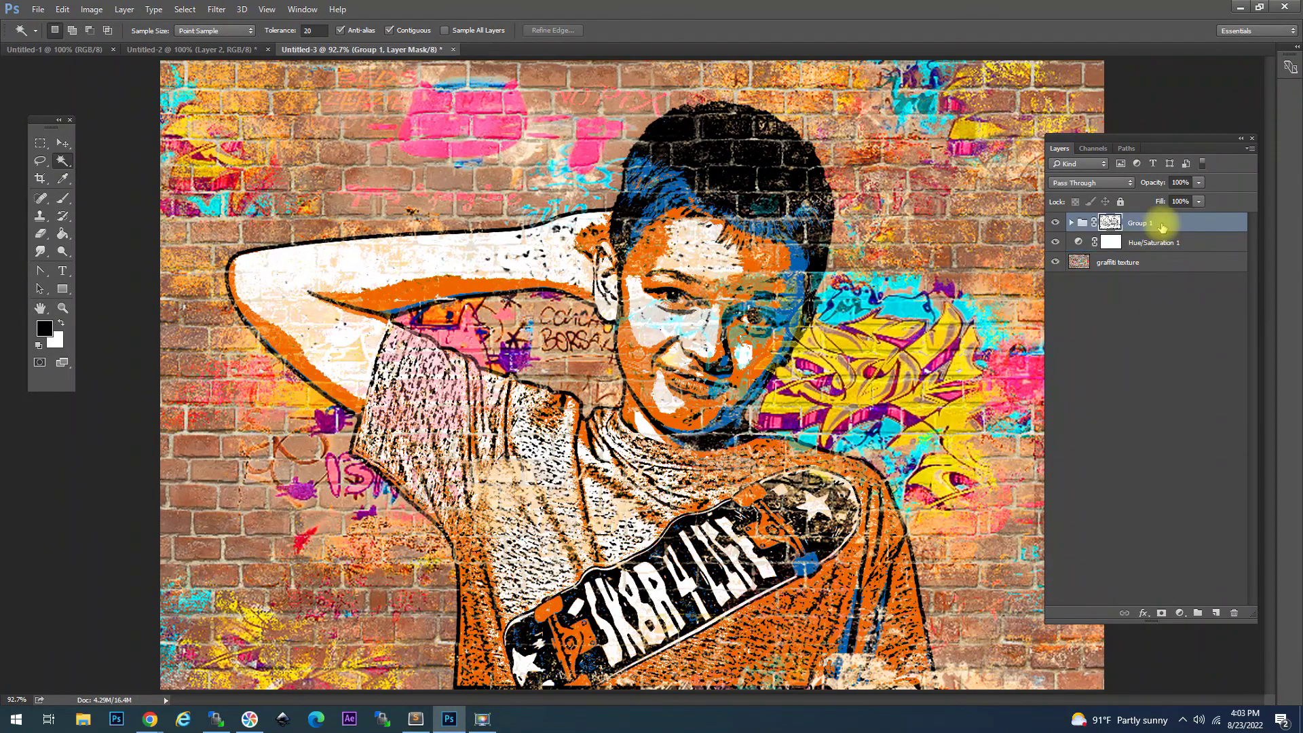